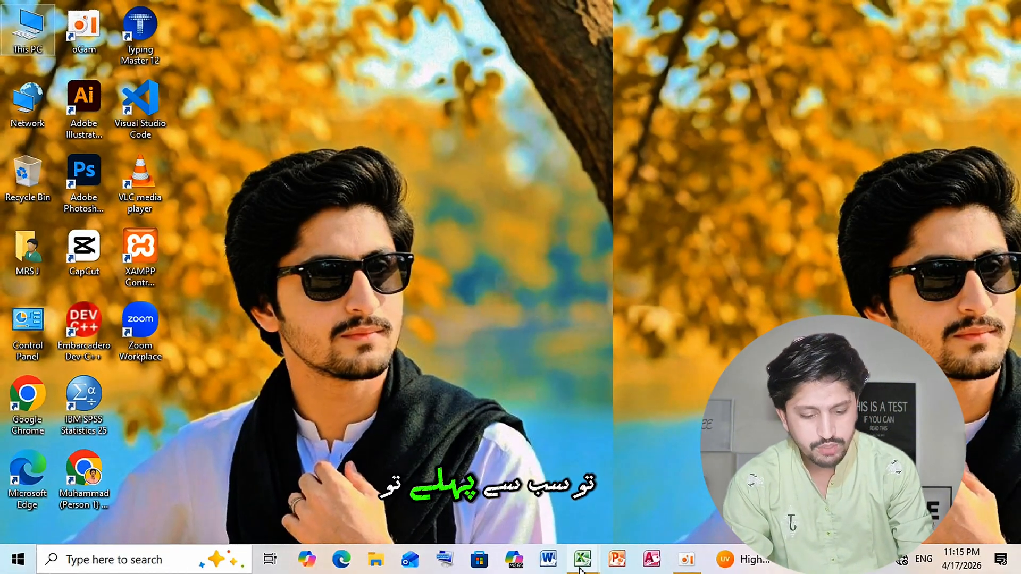
- Switch to the open Excel workbook Book1 and clear the SUM formula from cell H8
{"action": "mouse_move", "coordinate": [580, 569]}
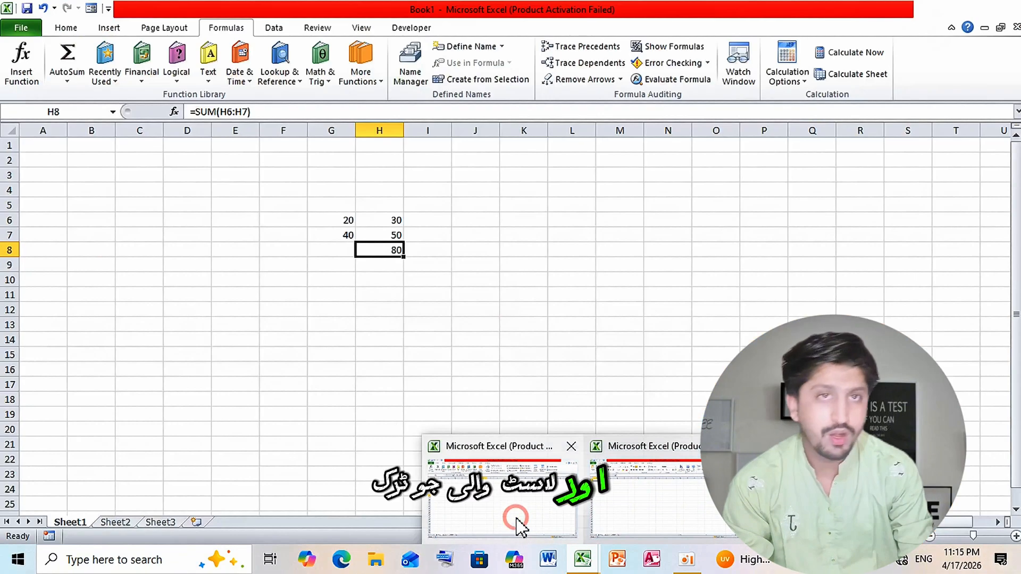
{"action": "left_click", "coordinate": [516, 522]}
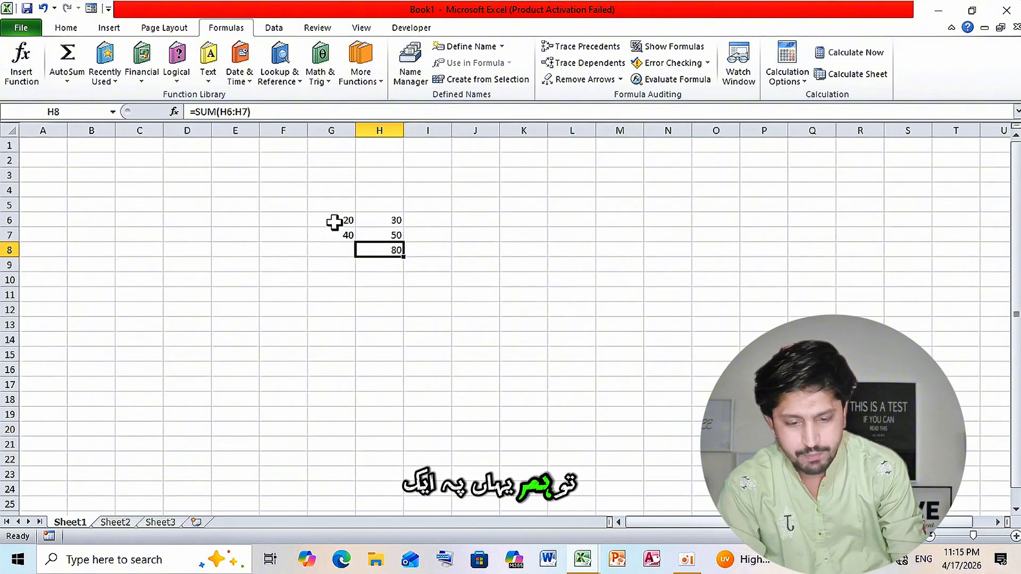
{"action": "left_click_drag", "start_coordinate": [332, 220], "coordinate": [396, 242]}
{"action": "left_click", "coordinate": [386, 254]}
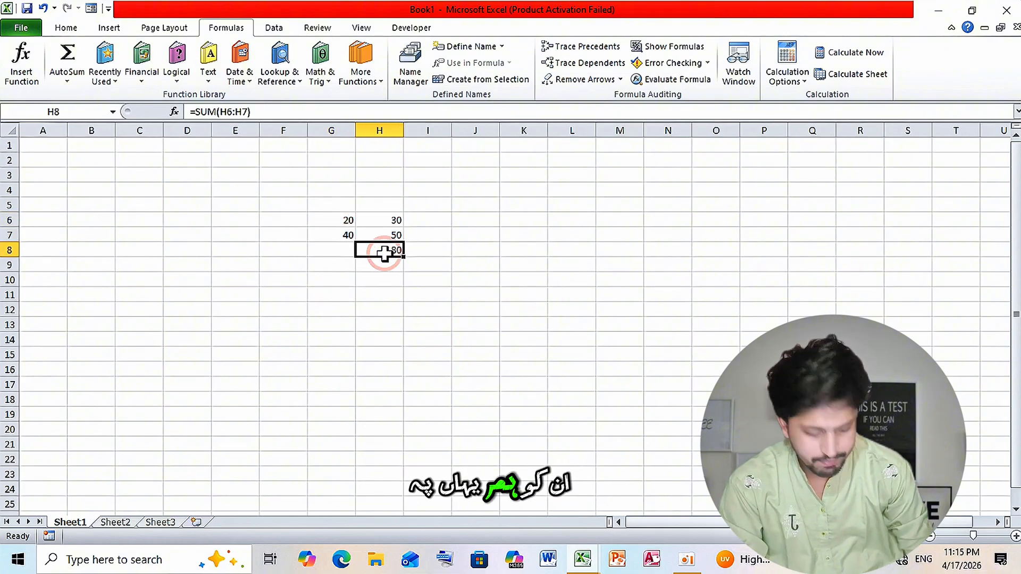
{"action": "key", "text": "Delete"}
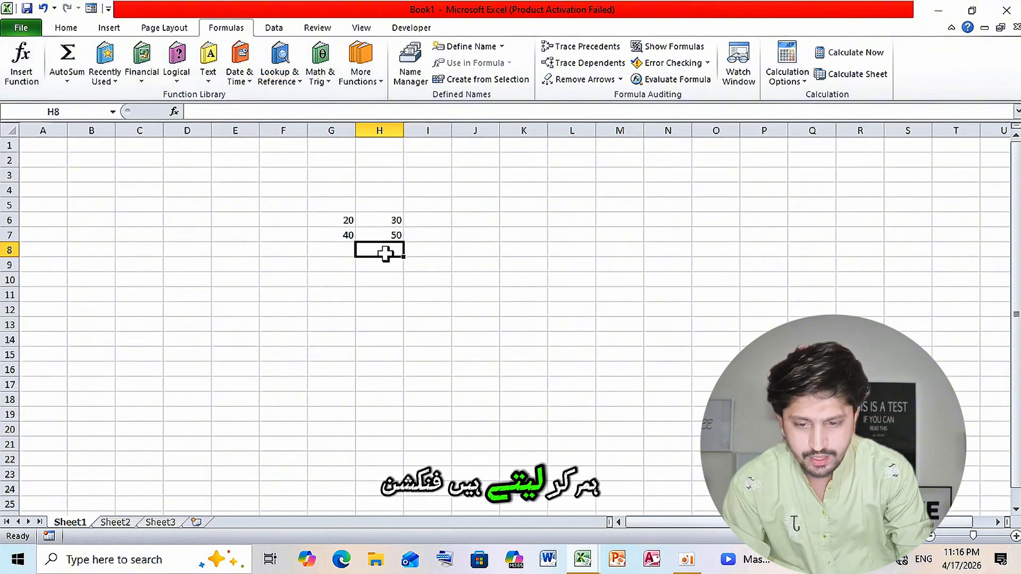
- Insert the SUM function in cell H8 to add the range H6:H7
{"action": "left_click", "coordinate": [28, 76]}
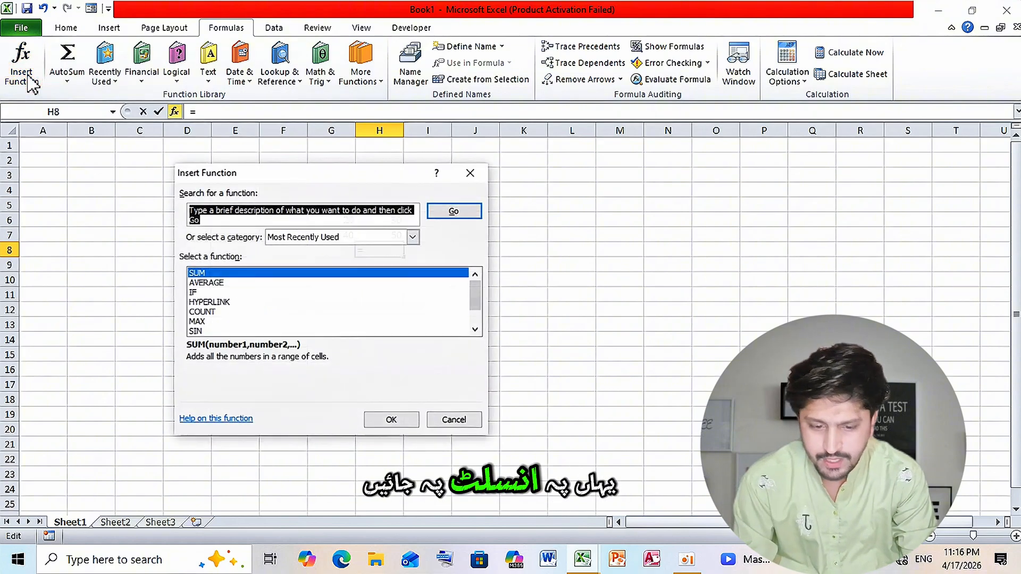
{"action": "left_click_drag", "start_coordinate": [265, 174], "coordinate": [622, 166]}
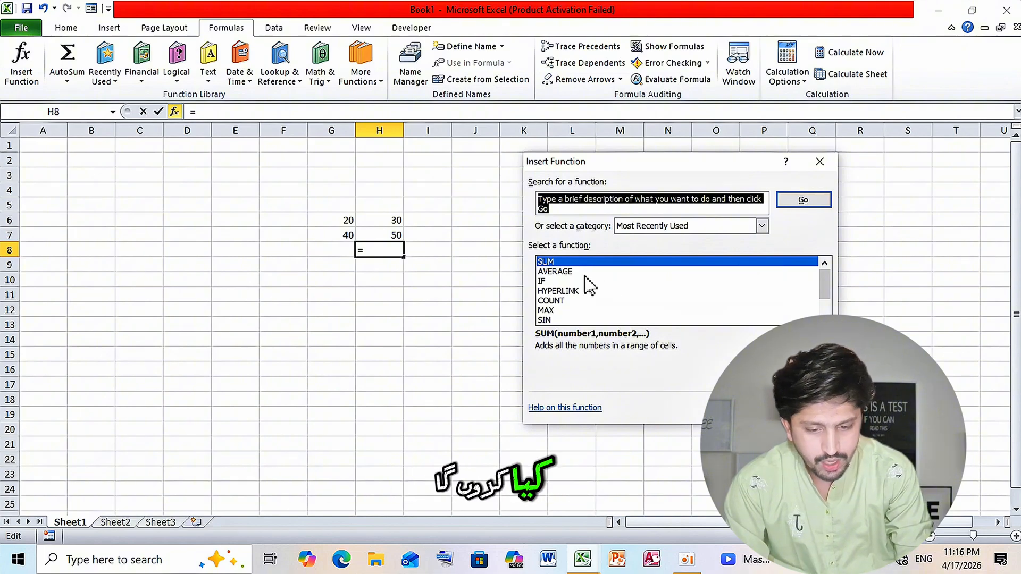
{"action": "left_click", "coordinate": [758, 410]}
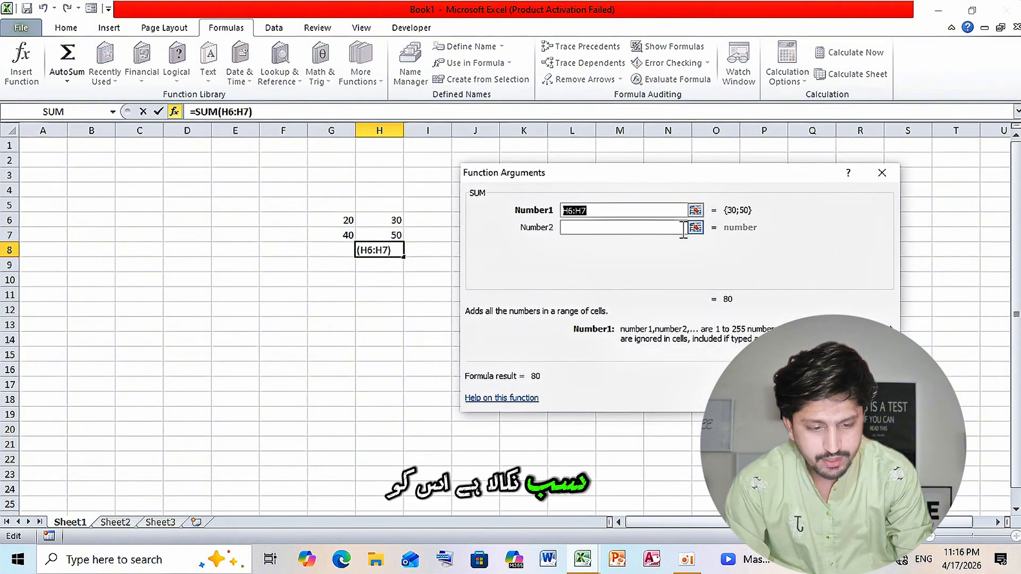
{"action": "key", "text": "Return"}
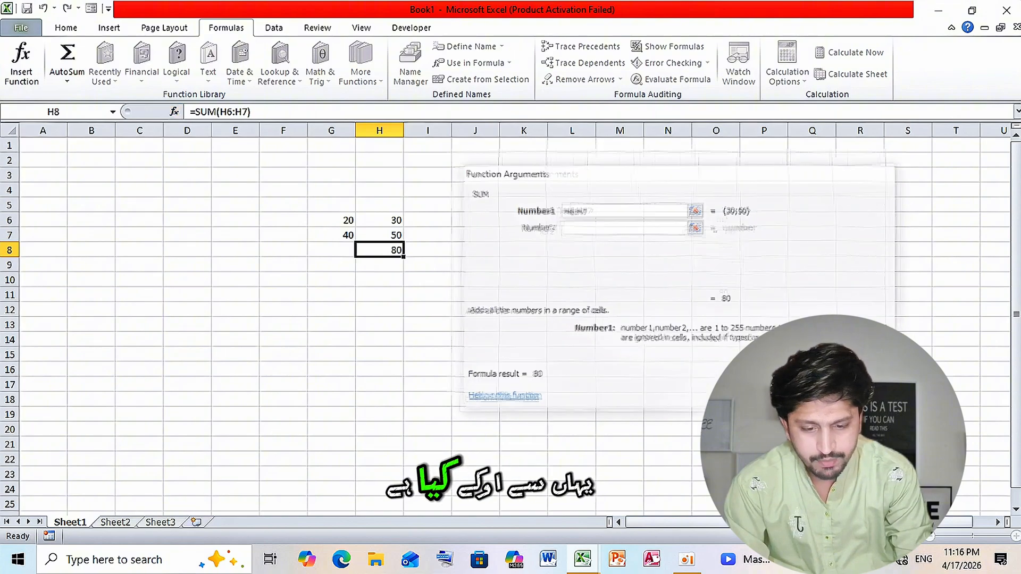
{"action": "left_click_drag", "start_coordinate": [396, 226], "coordinate": [392, 243]}
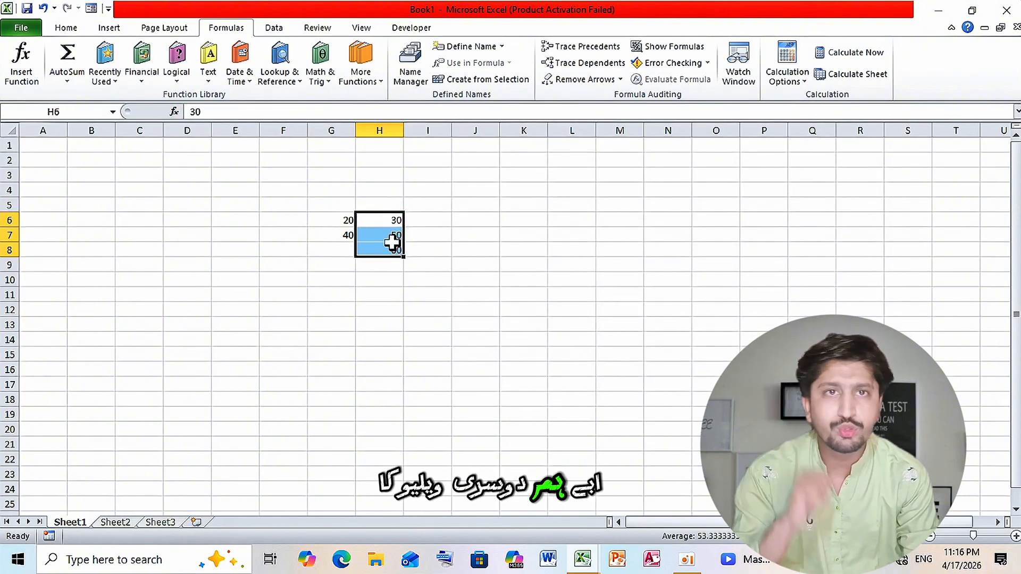
- Replace the formula in cell H8 with an AutoSum that adds the range G6:H7
{"action": "left_click", "coordinate": [392, 250]}
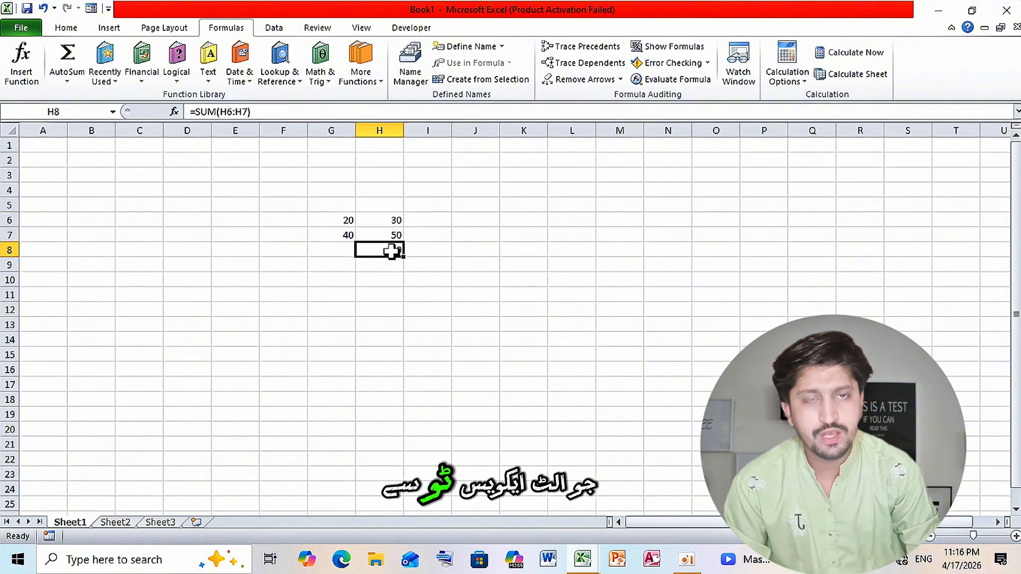
{"action": "key", "text": "BackSpace"}
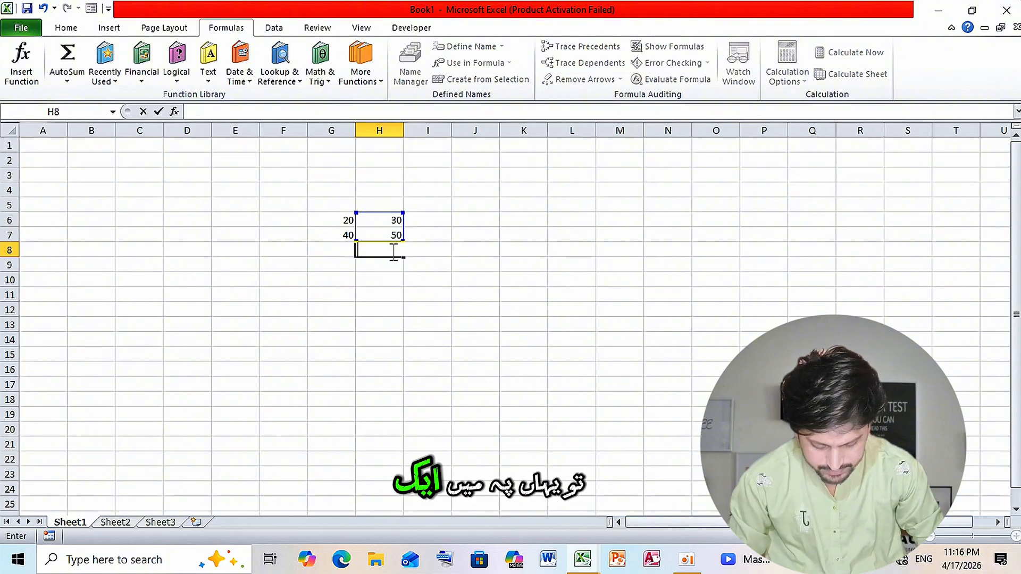
{"action": "left_click", "coordinate": [393, 251]}
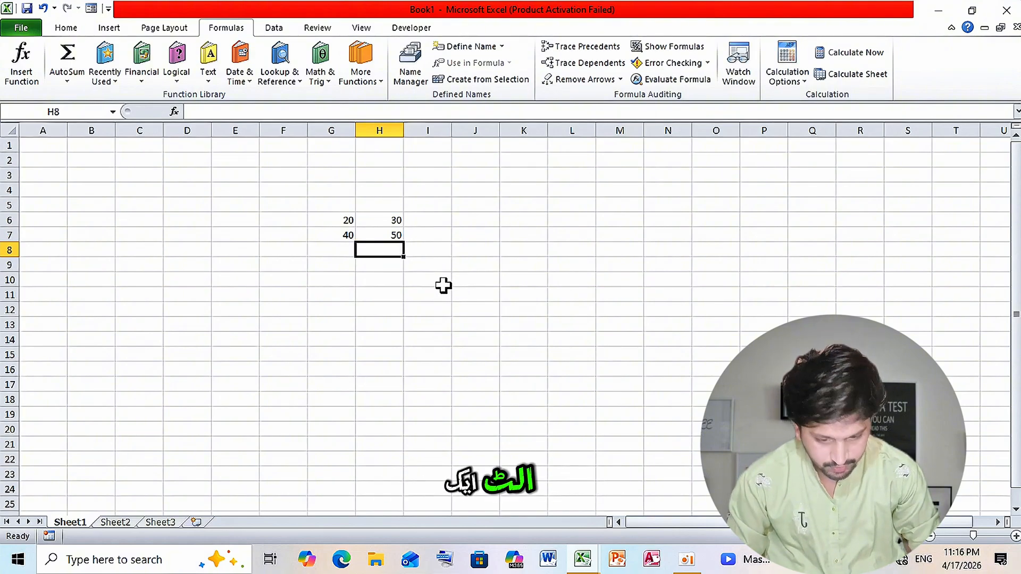
{"action": "key", "text": "alt+equal"}
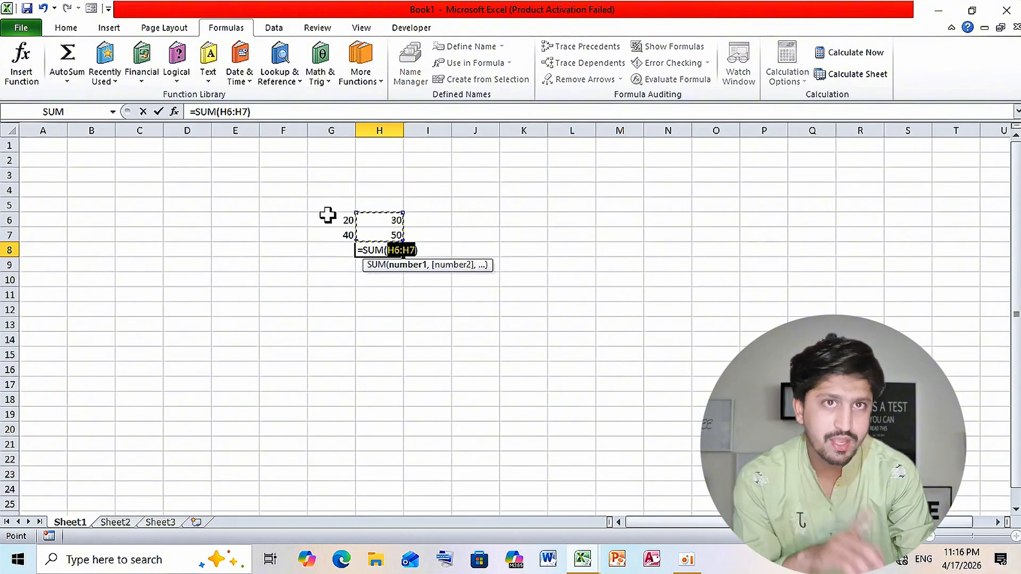
{"action": "left_click_drag", "start_coordinate": [329, 216], "coordinate": [394, 237]}
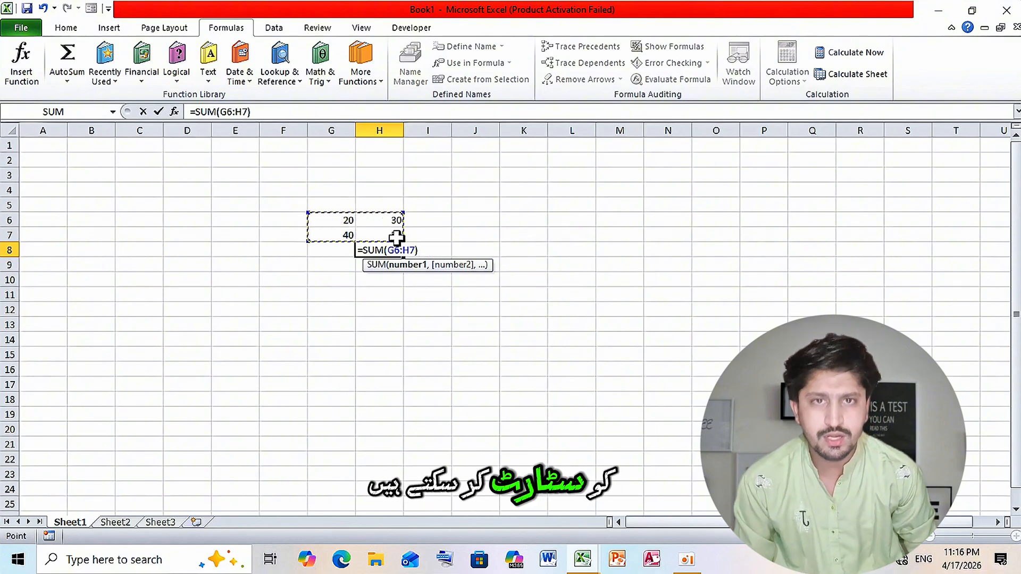
{"action": "key", "text": "Return"}
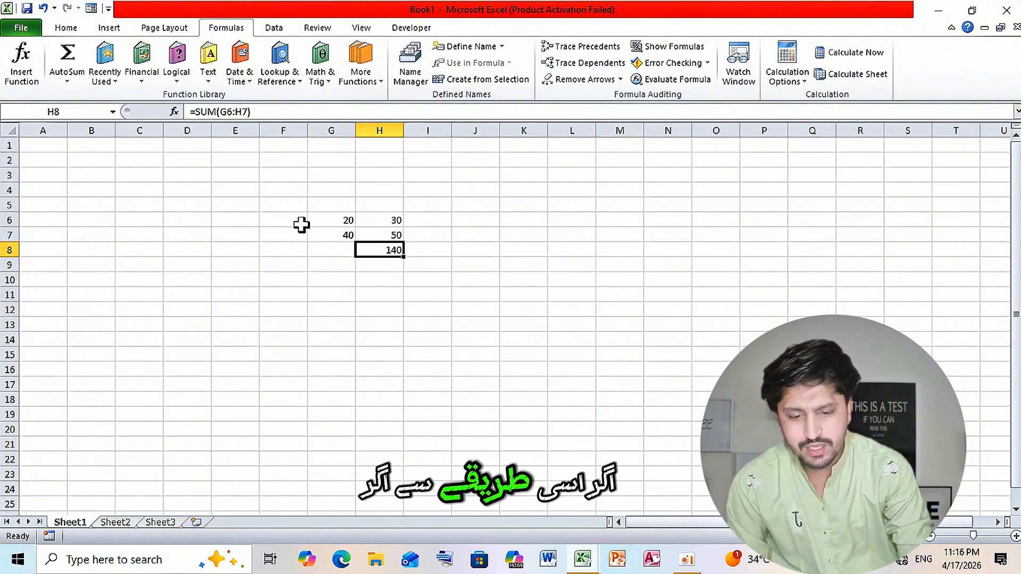
- Insert the MAX function in cell H9 with H6:H8 as Number1 and G6:G7 as Number2
{"action": "left_click", "coordinate": [387, 266]}
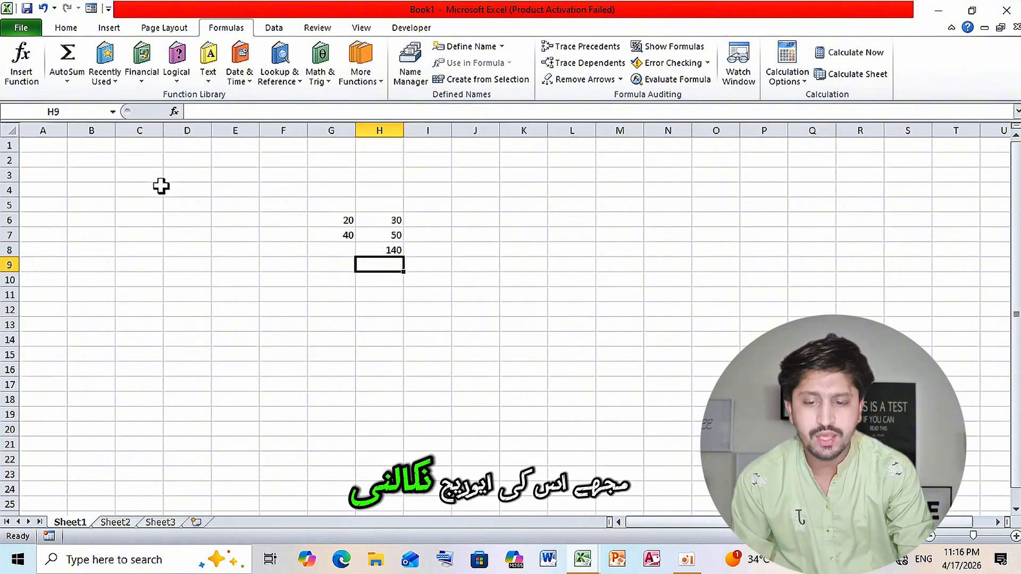
{"action": "left_click", "coordinate": [22, 61]}
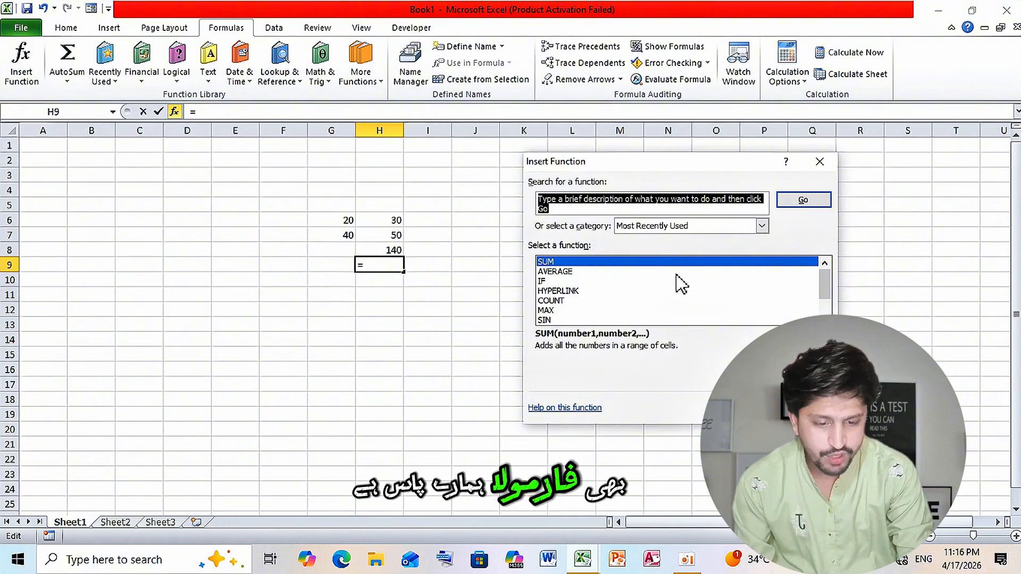
{"action": "left_click", "coordinate": [582, 292]}
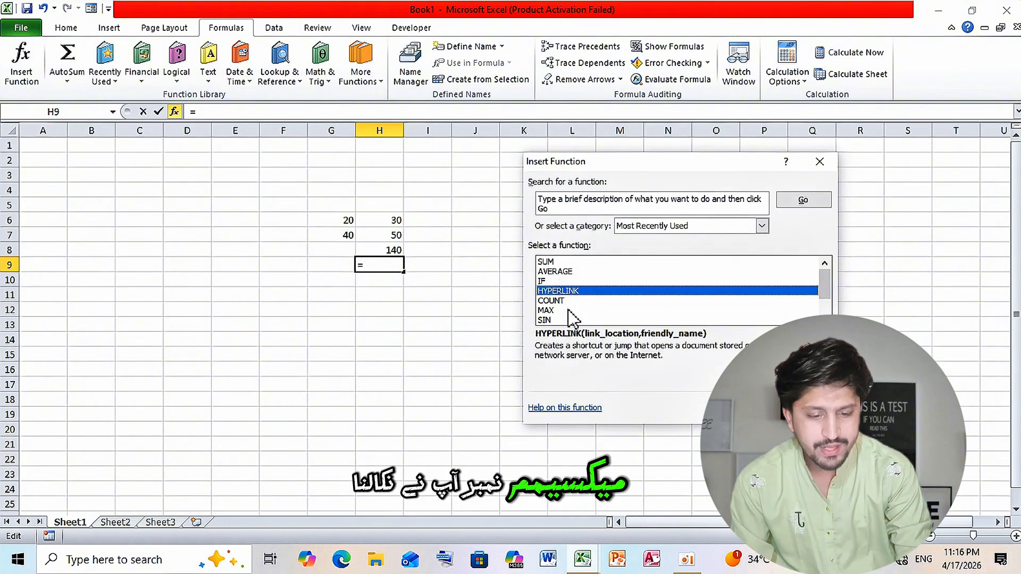
{"action": "left_click", "coordinate": [571, 311]}
{"action": "left_click", "coordinate": [746, 408]}
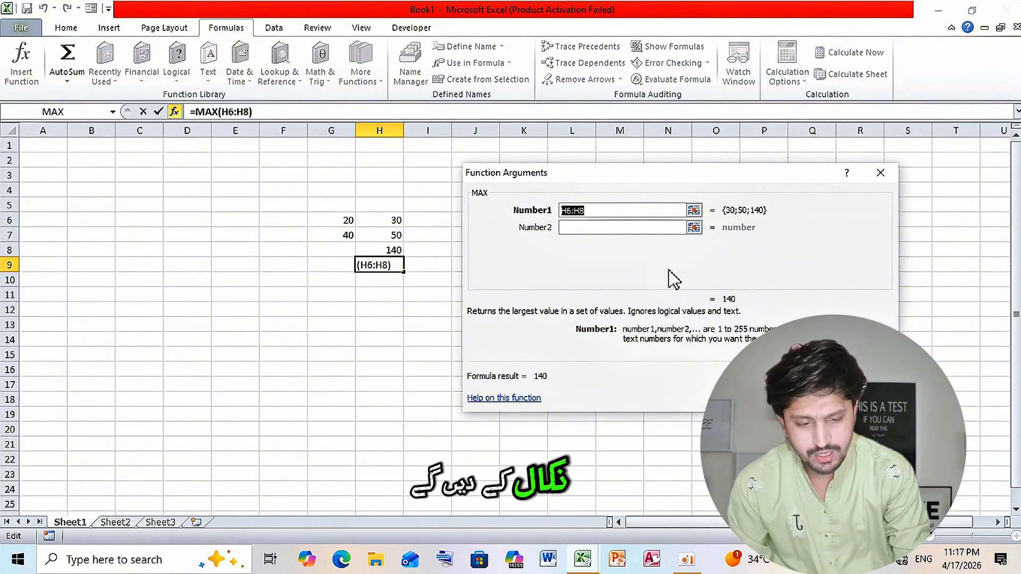
{"action": "left_click", "coordinate": [694, 228]}
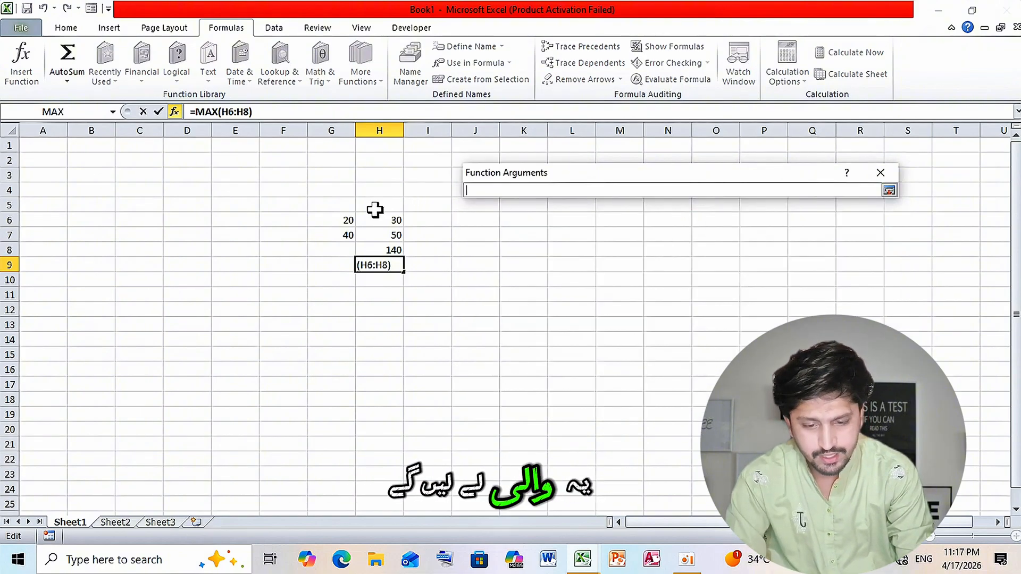
{"action": "mouse_move", "coordinate": [340, 220]}
{"action": "left_mouse_down"}
{"action": "mouse_move", "coordinate": [387, 235]}
{"action": "mouse_move", "coordinate": [348, 232]}
{"action": "left_mouse_up"}
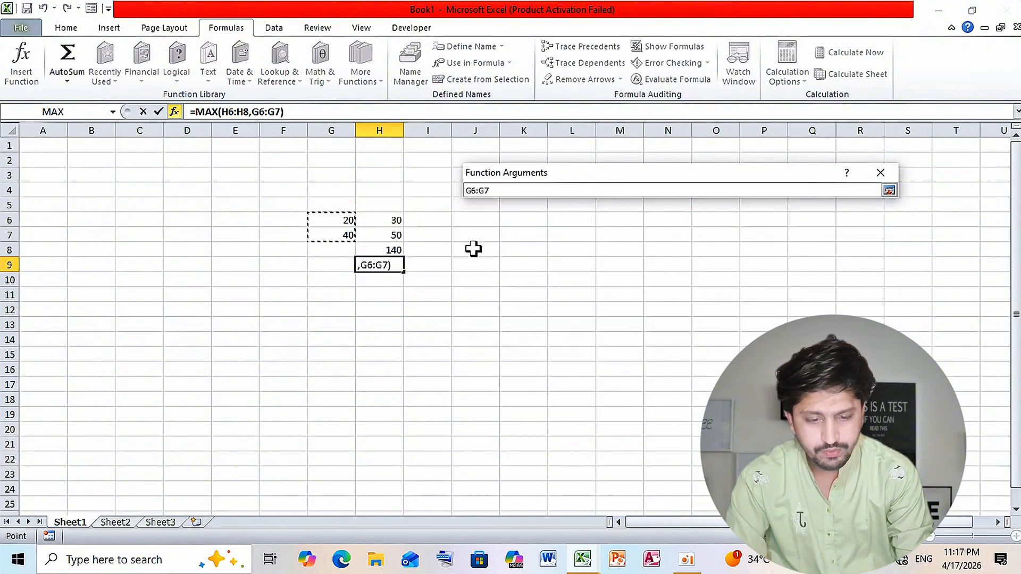
{"action": "left_click", "coordinate": [889, 191]}
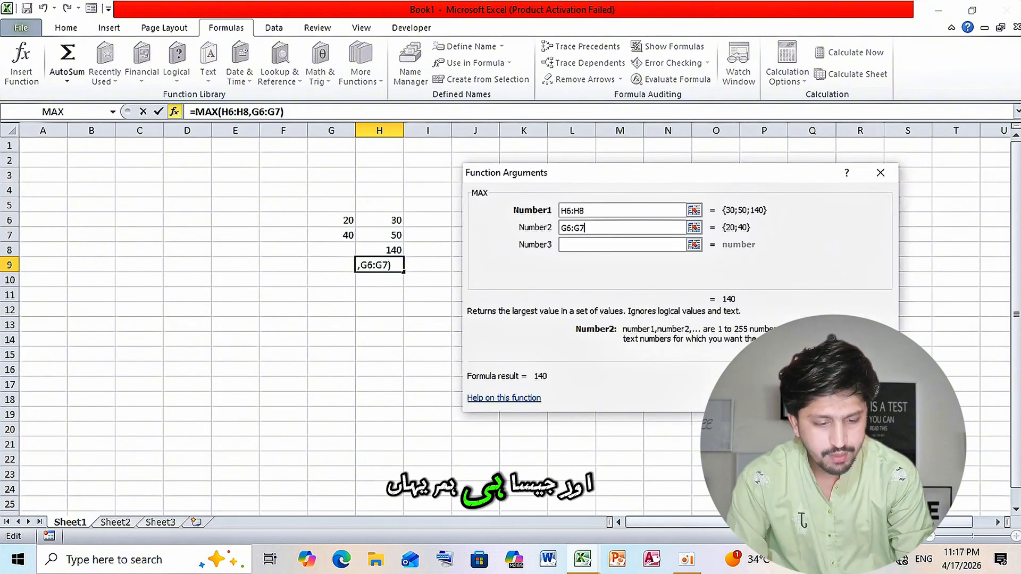
{"action": "key", "text": "Return"}
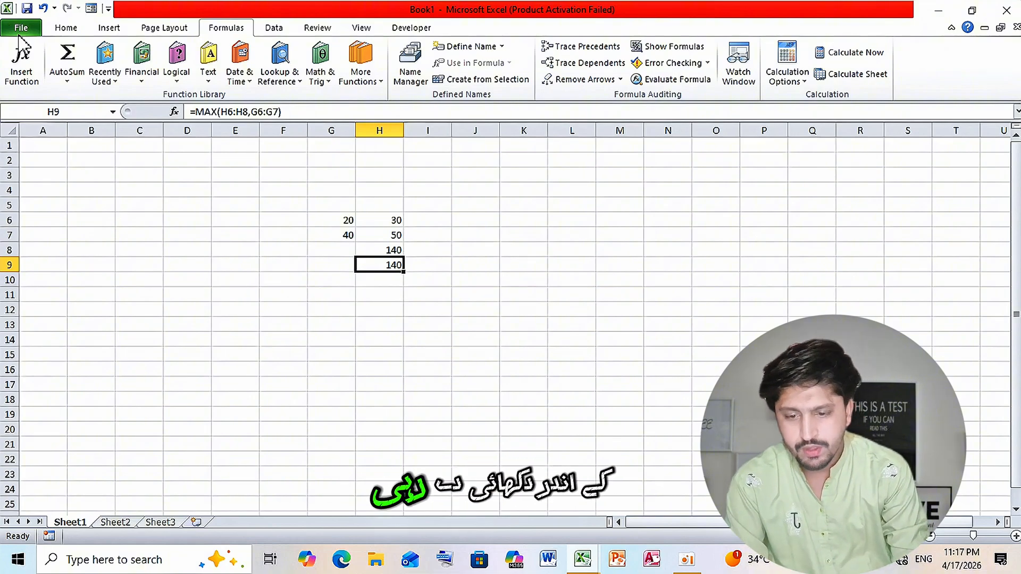
- Replace the formula in cell H9 with an AutoSum Average of the range H6:H8
{"action": "left_click", "coordinate": [65, 80]}
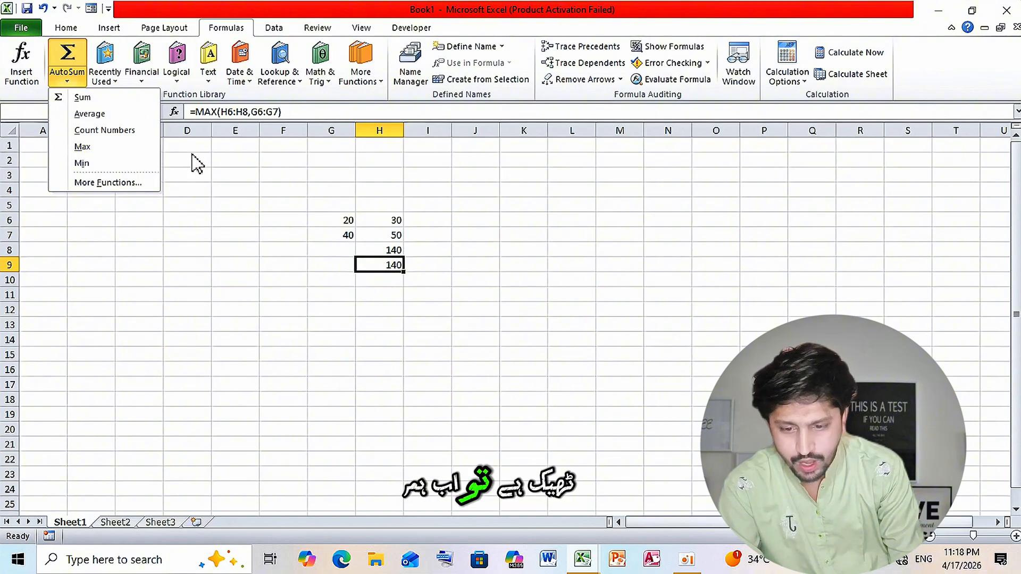
{"action": "left_click", "coordinate": [133, 115]}
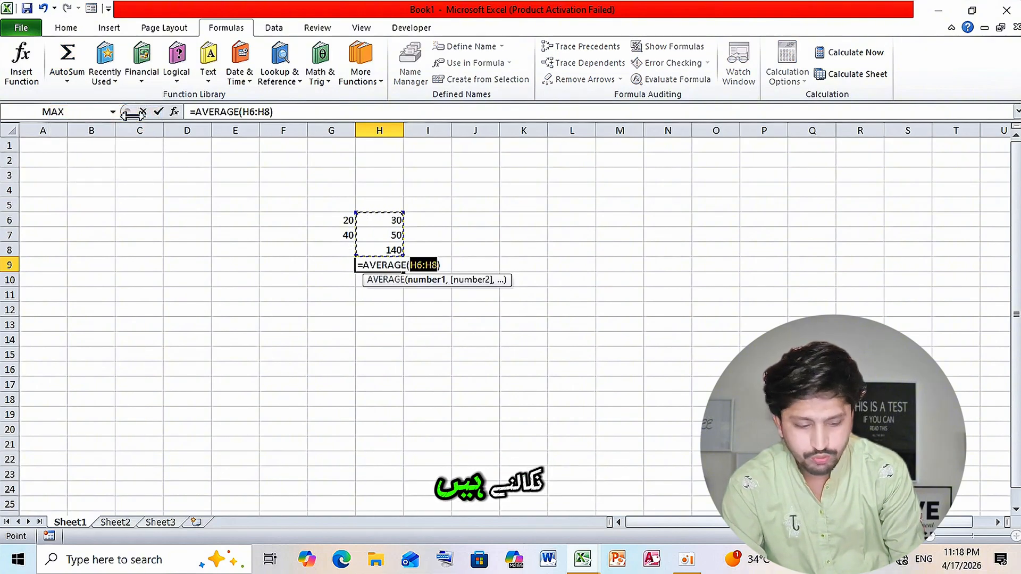
{"action": "key", "text": "Return"}
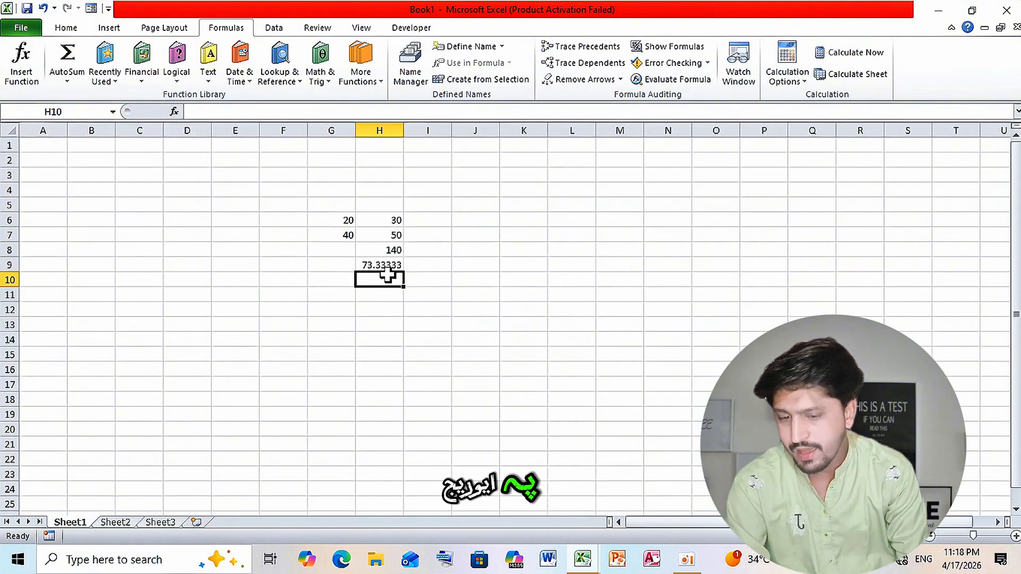
- Calculate the minimum of the range H6:H9 in cell H10 with the AutoSum Min function
{"action": "left_click", "coordinate": [67, 80]}
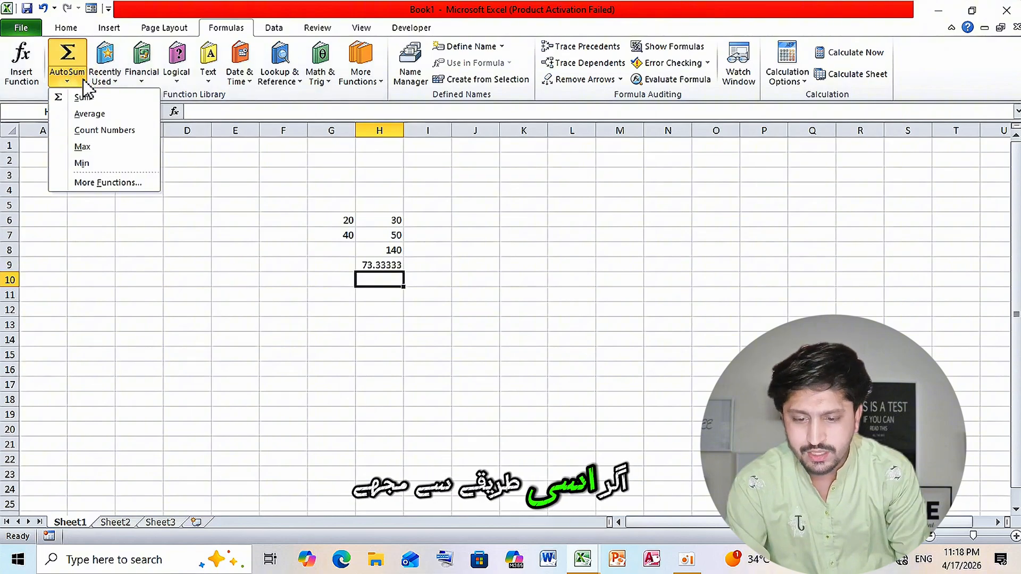
{"action": "left_click", "coordinate": [82, 164]}
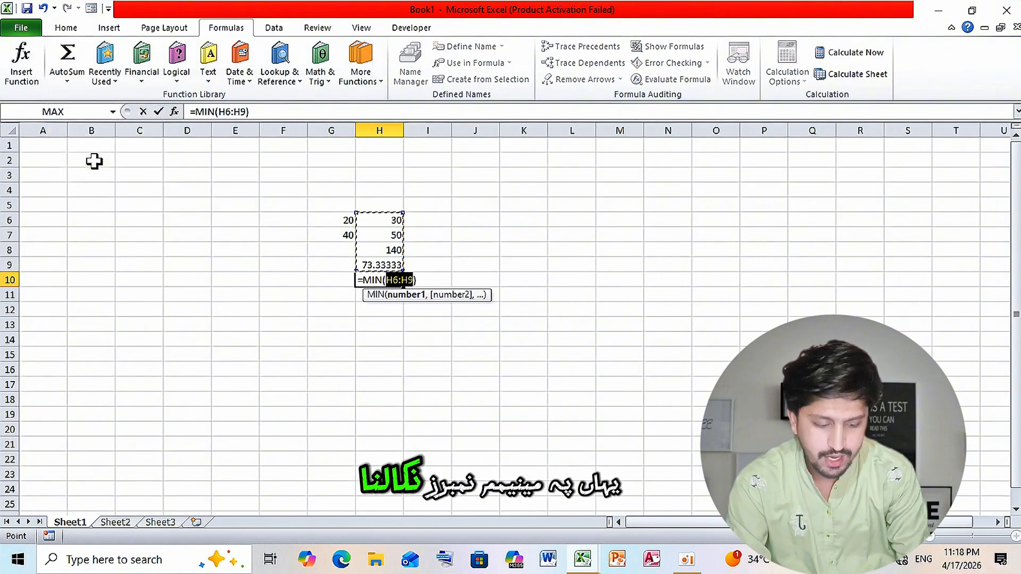
{"action": "key", "text": "Return"}
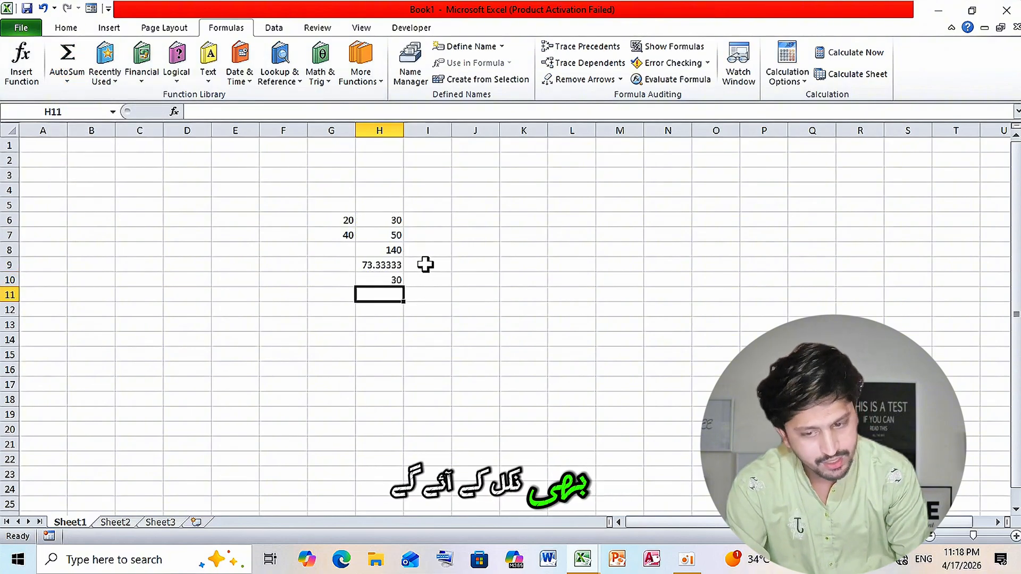
- Try the SUMIF function in cell H11 with H6 as the range and H7 as the criteria, and clear the formula from the cell
{"action": "left_click", "coordinate": [115, 79]}
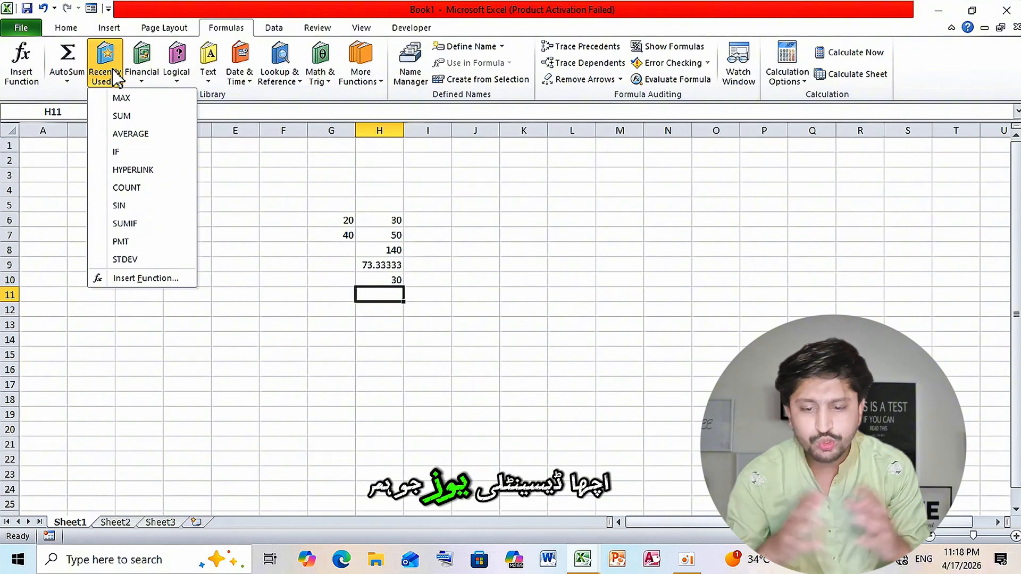
{"action": "left_click", "coordinate": [137, 230]}
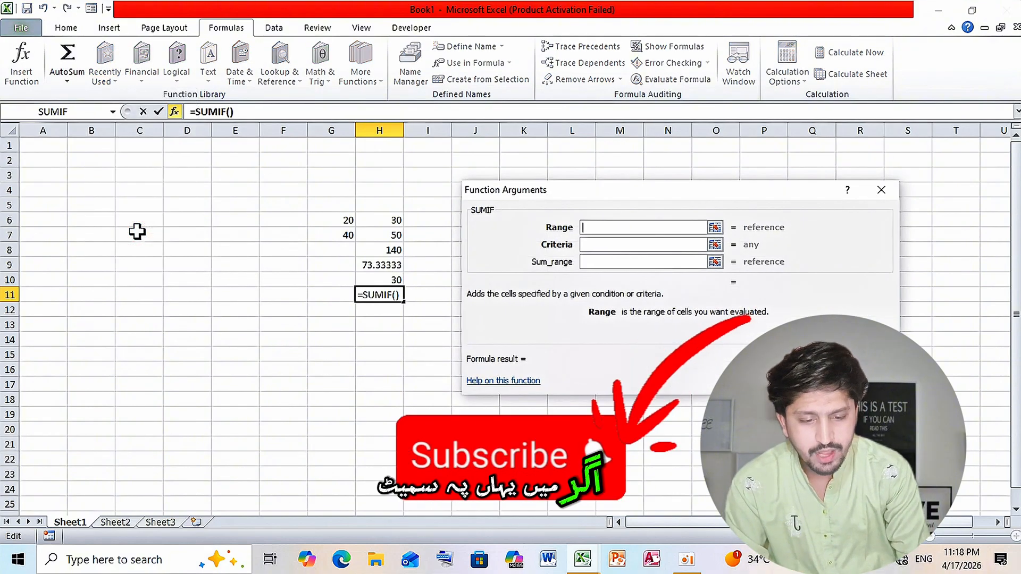
{"action": "left_click", "coordinate": [716, 227]}
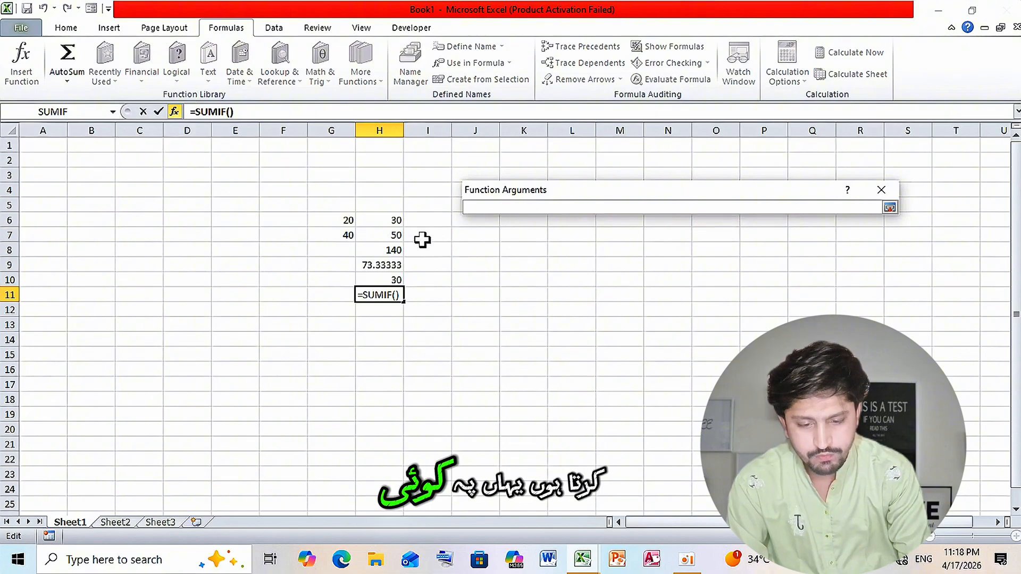
{"action": "left_click", "coordinate": [396, 220]}
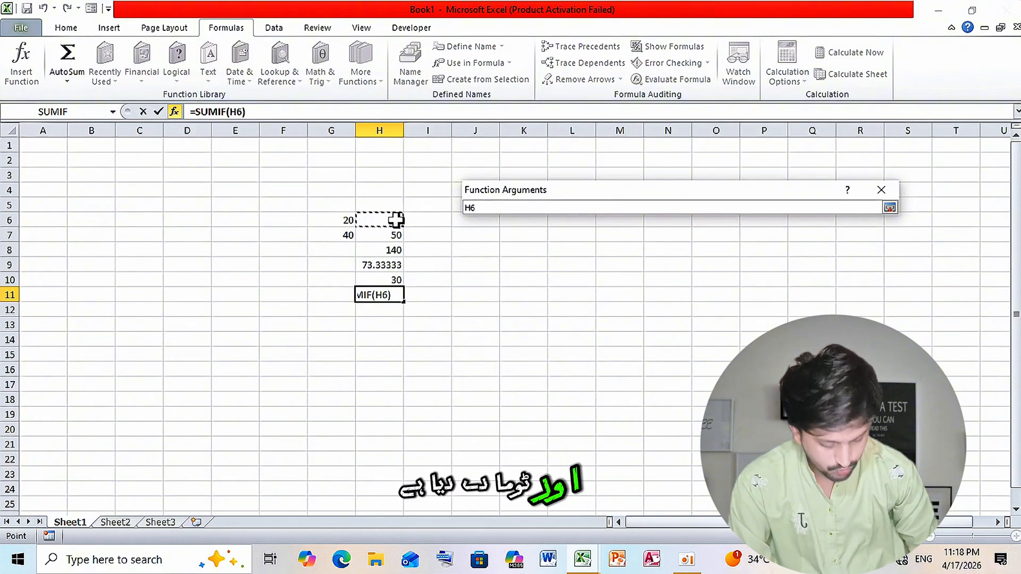
{"action": "type", "text": ","}
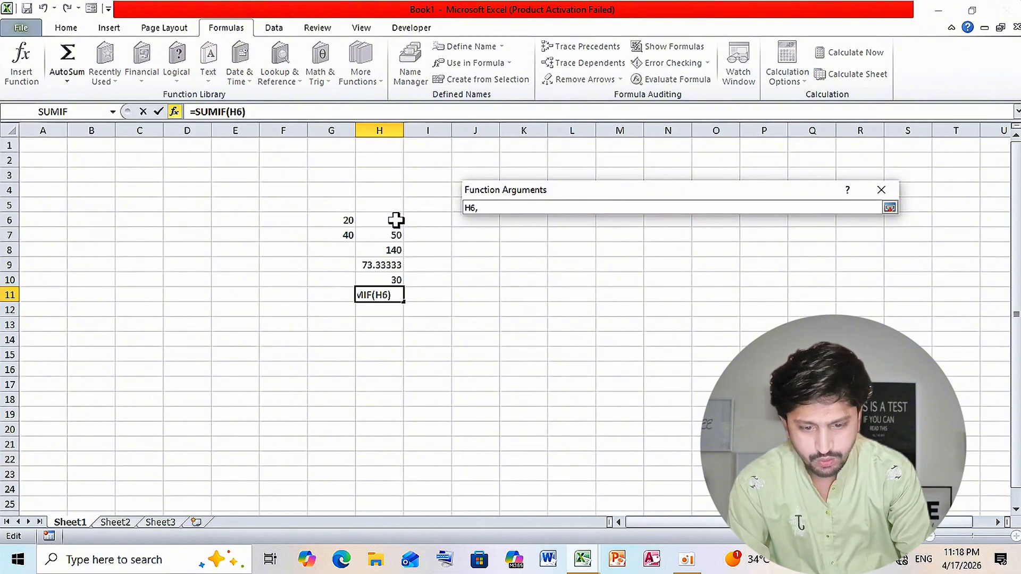
{"action": "left_click", "coordinate": [391, 235]}
{"action": "key", "text": "Return"}
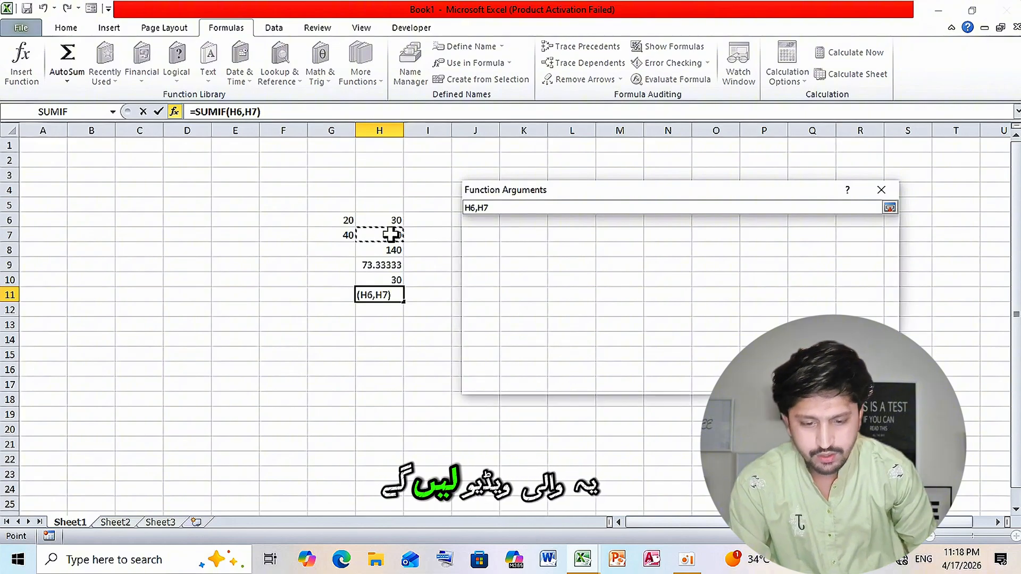
{"action": "key", "text": "Return"}
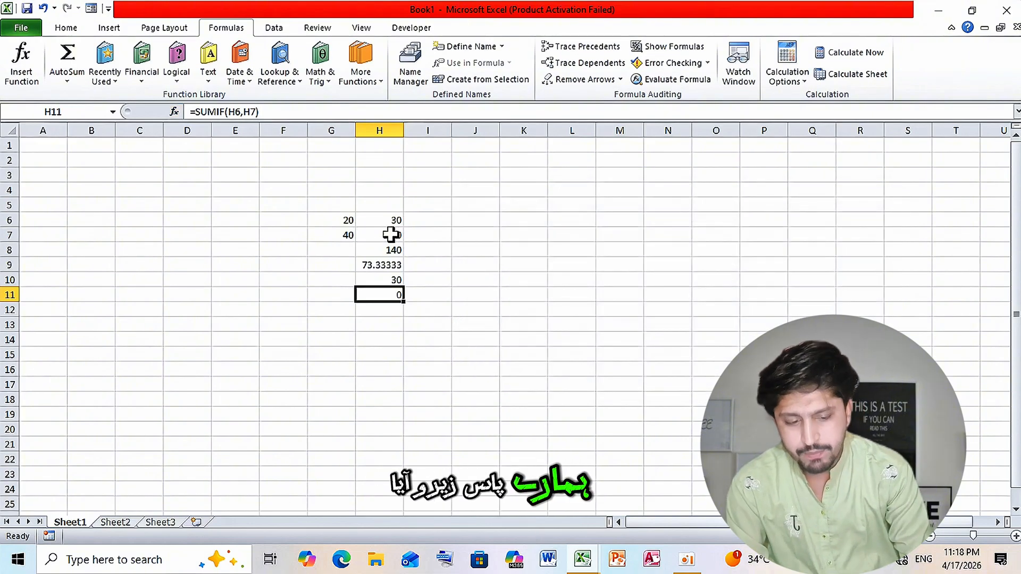
{"action": "key", "text": "Delete"}
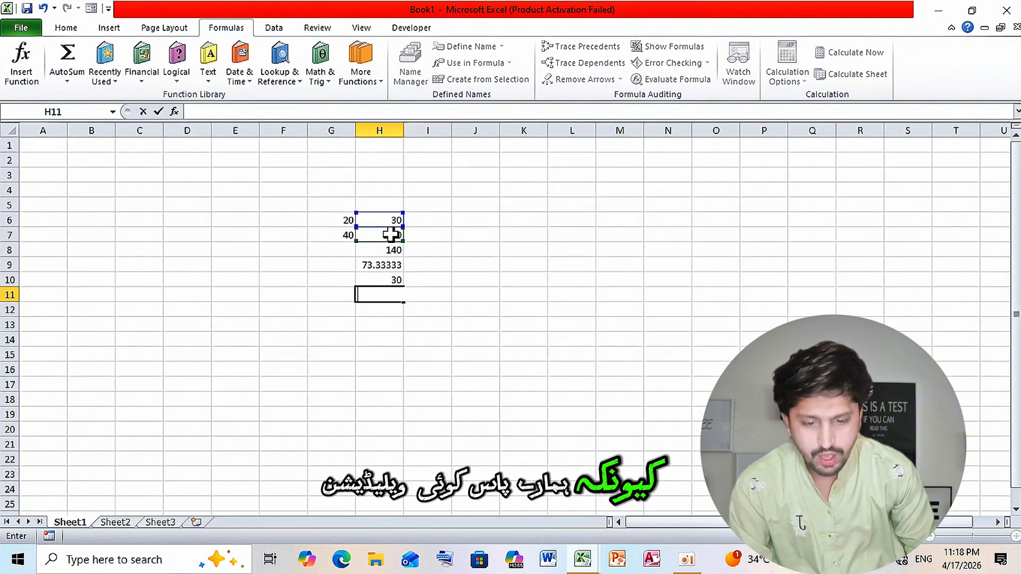
{"action": "left_click", "coordinate": [476, 276]}
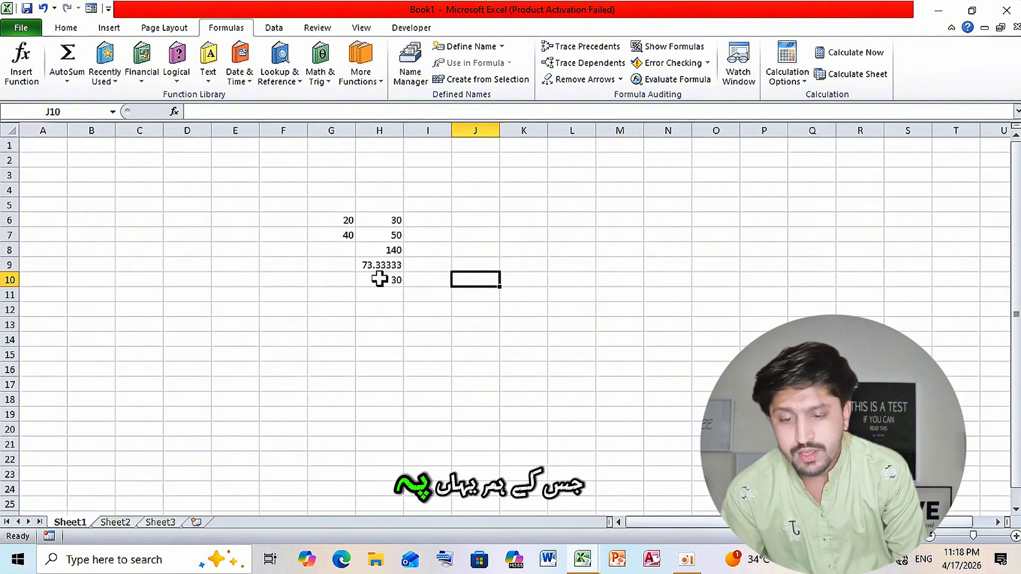
- Browse the functions offered in the Recently Used, Financial and Logical categories of the Function Library
{"action": "left_click", "coordinate": [111, 84]}
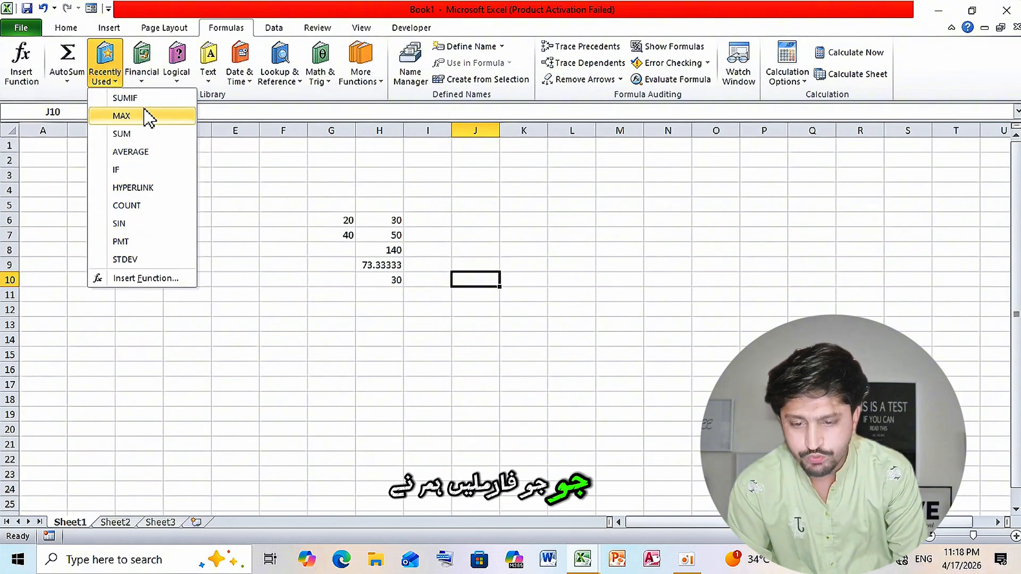
{"action": "left_click", "coordinate": [143, 84]}
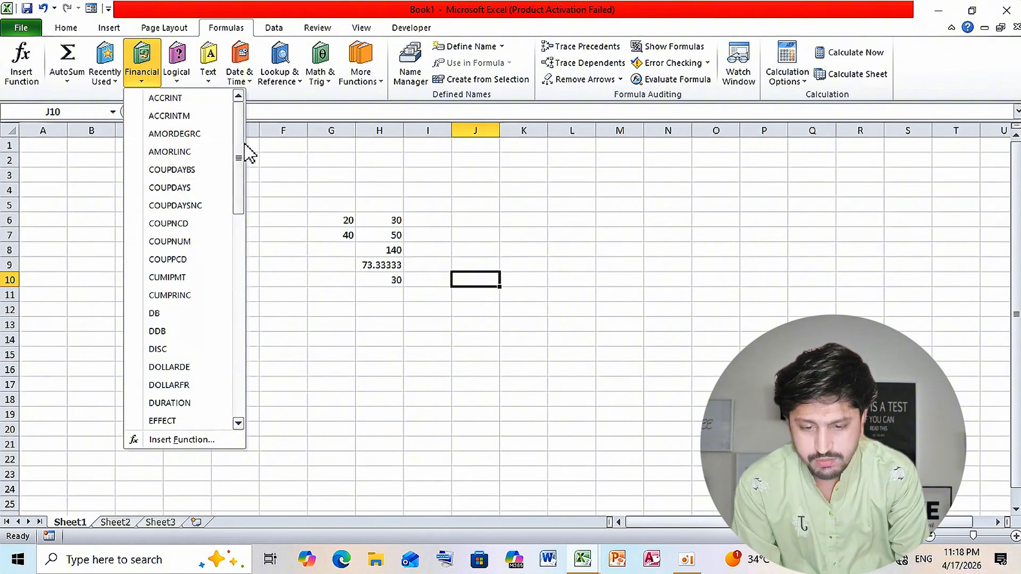
{"action": "left_click_drag", "start_coordinate": [239, 154], "coordinate": [236, 312]}
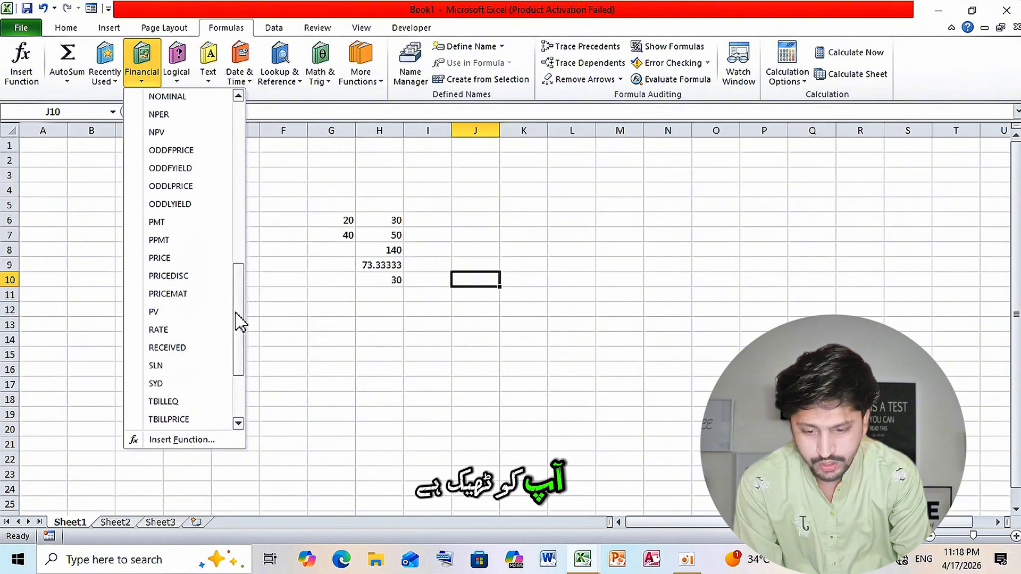
{"action": "left_click_drag", "start_coordinate": [239, 321], "coordinate": [237, 410]}
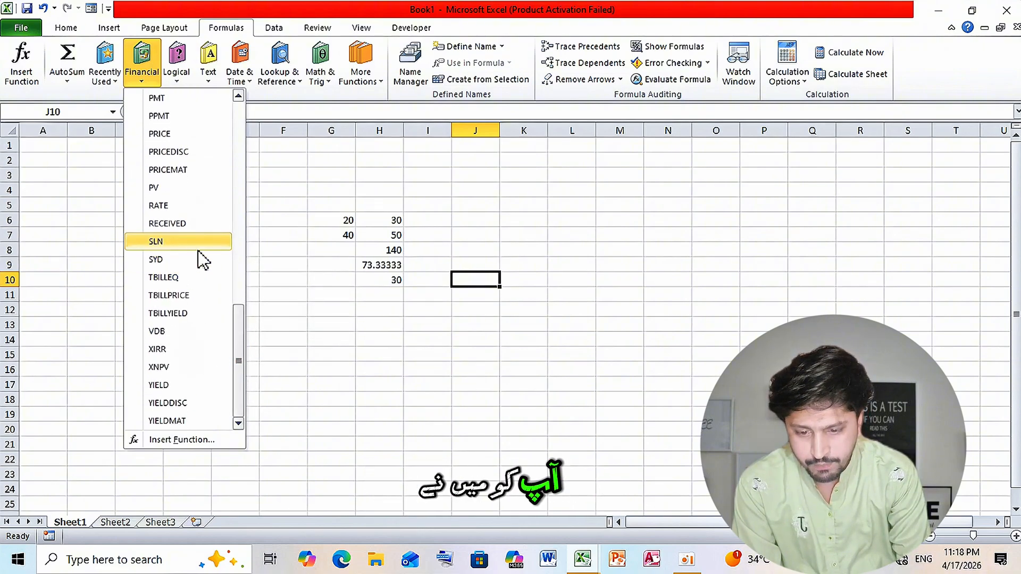
{"action": "left_click_drag", "start_coordinate": [237, 331], "coordinate": [240, 248]}
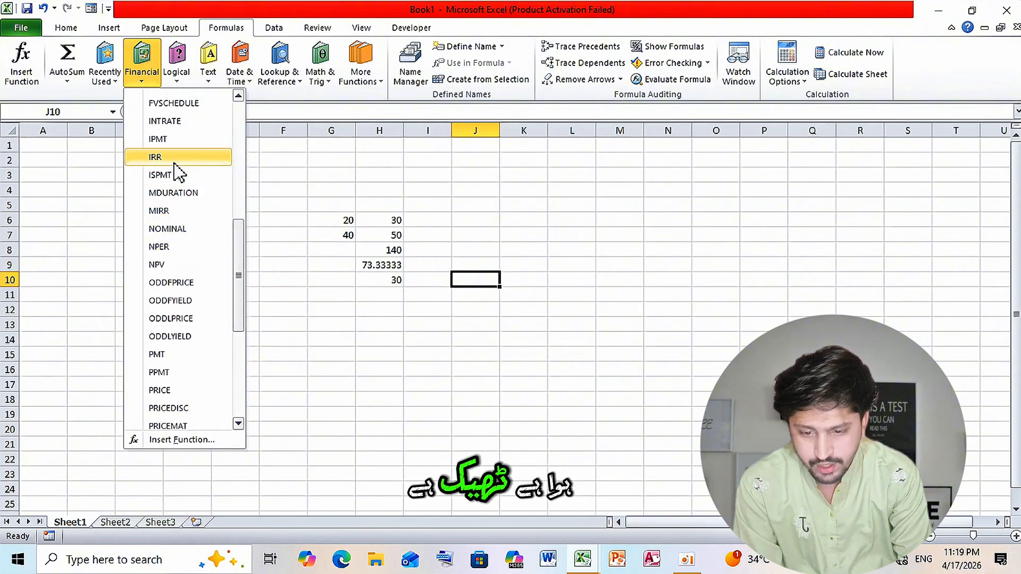
{"action": "left_click_drag", "start_coordinate": [237, 252], "coordinate": [234, 184]}
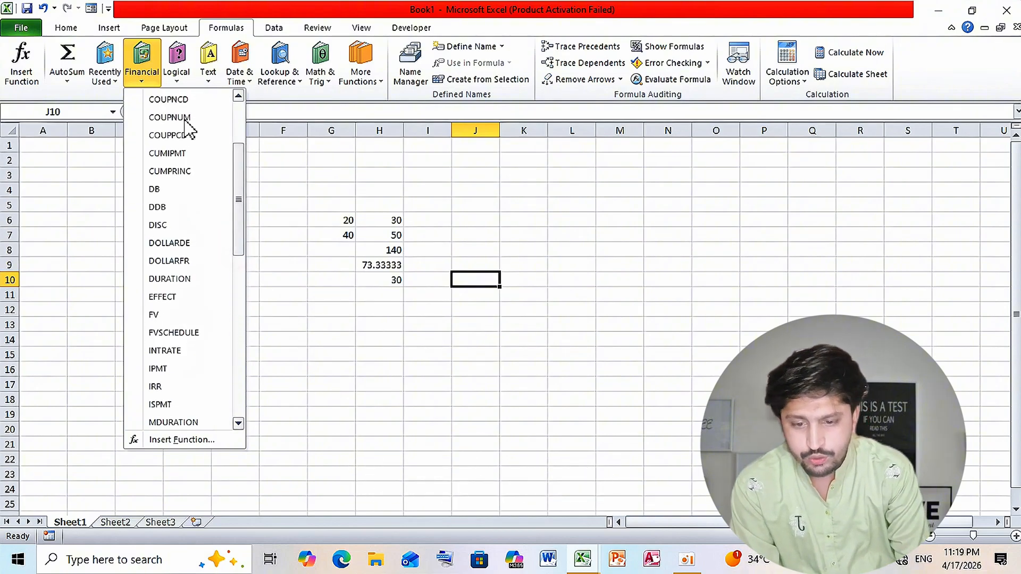
{"action": "left_click", "coordinate": [175, 81]}
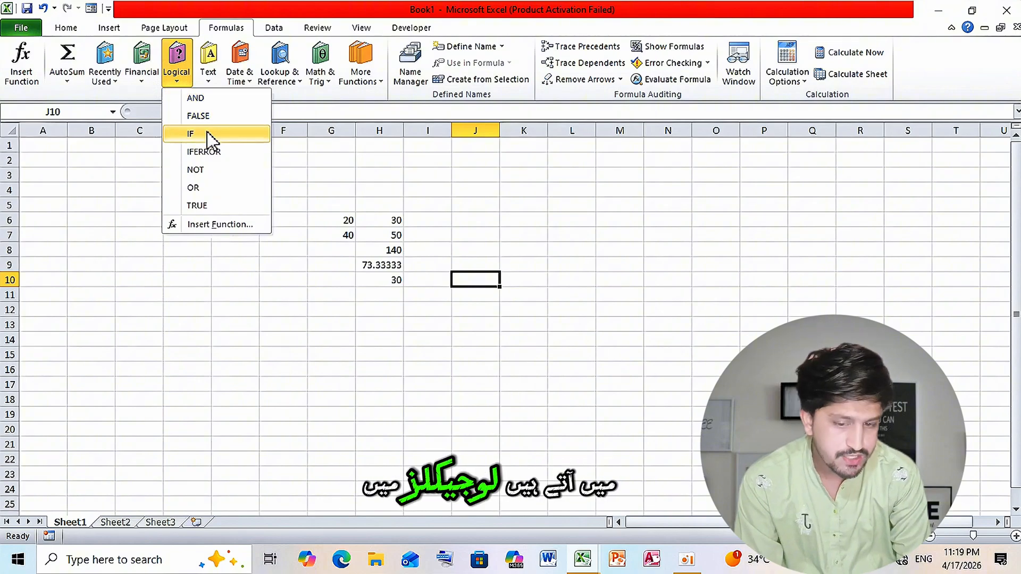
- Open the recent workbook MArksheet and put the first Grade cell, N8, into edit mode
{"action": "left_click", "coordinate": [17, 29]}
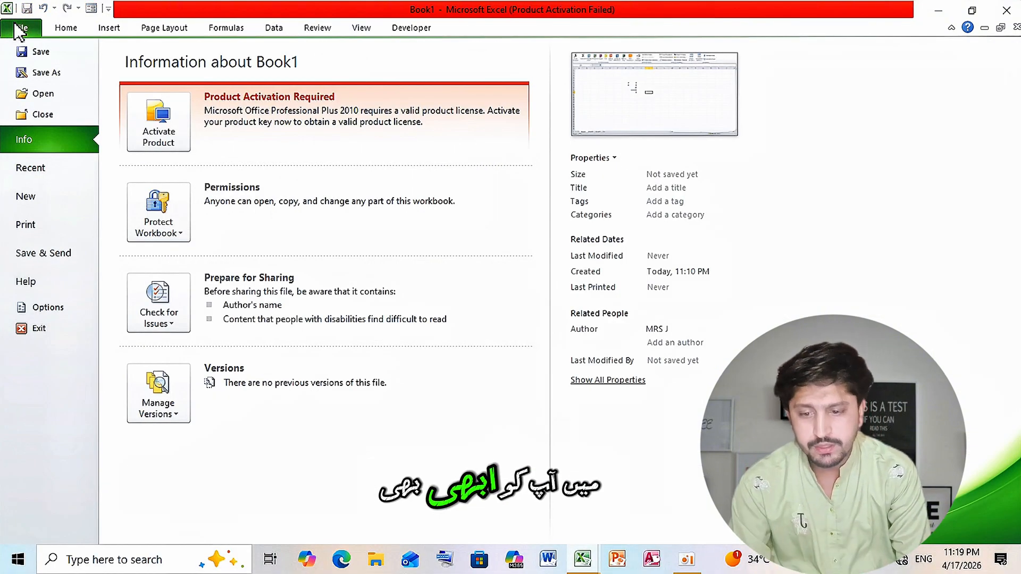
{"action": "left_click", "coordinate": [47, 172]}
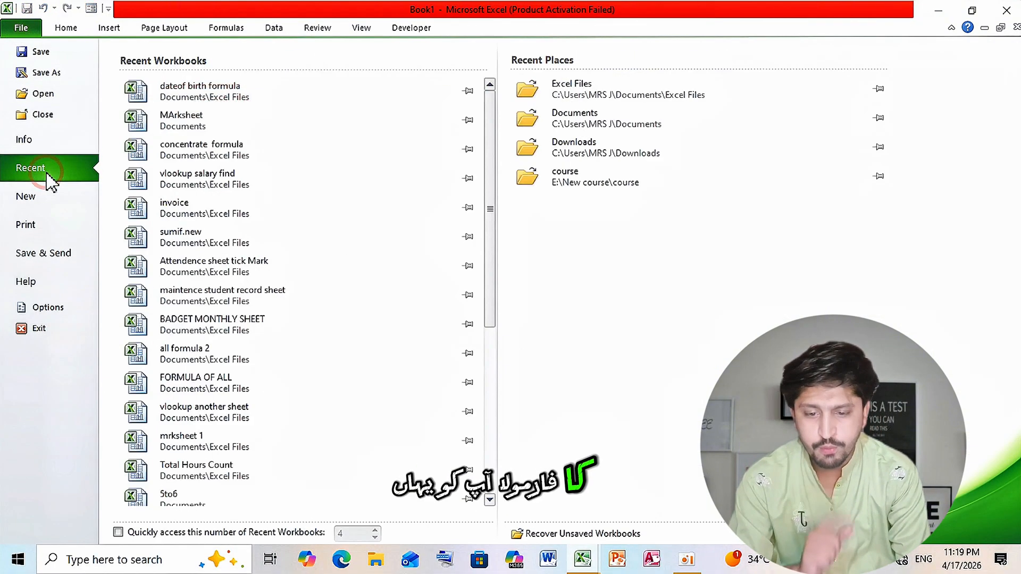
{"action": "left_click", "coordinate": [298, 119]}
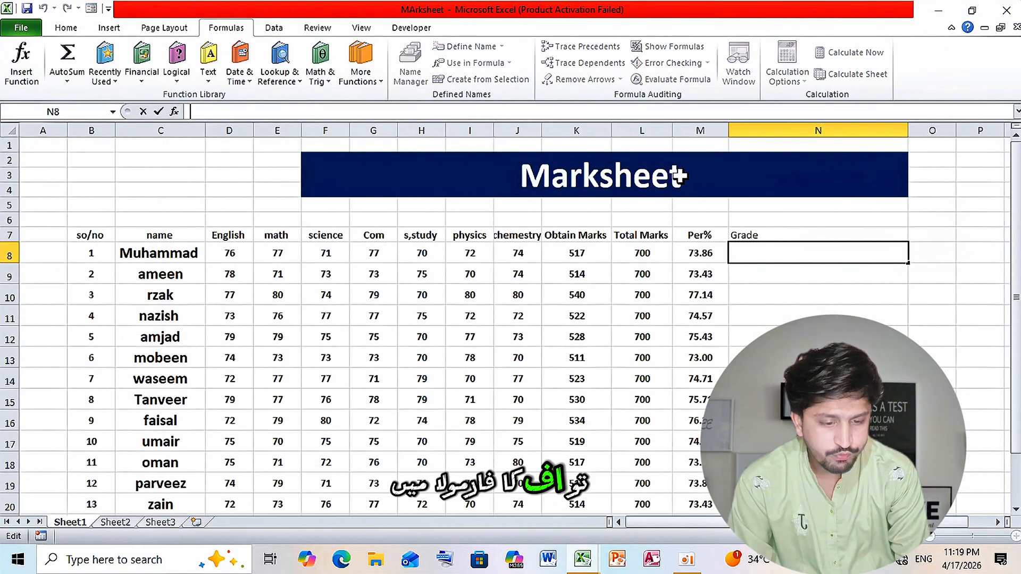
{"action": "double_click", "coordinate": [747, 254]}
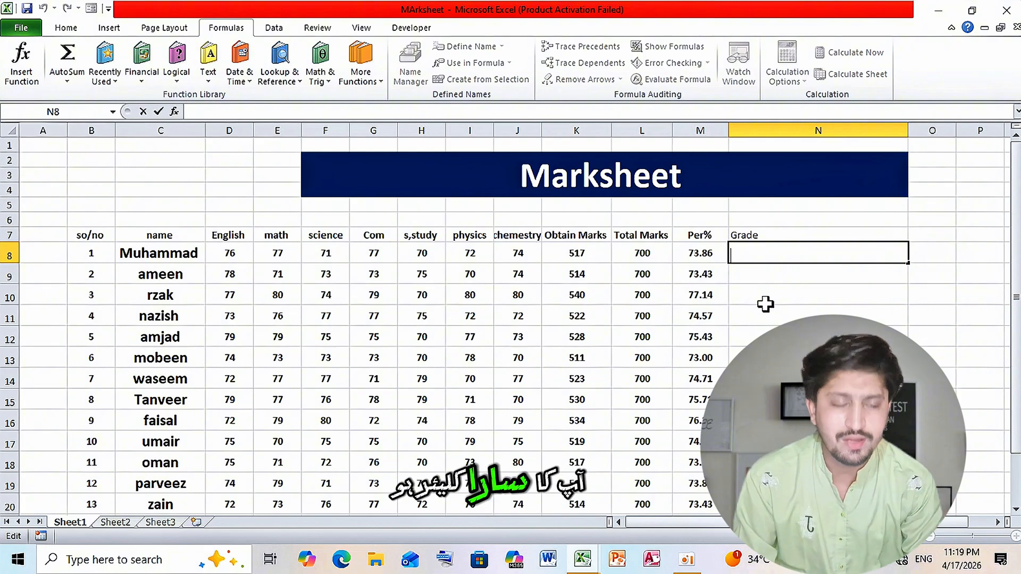
- Return to the Function Library and examine the functions in the Text category
{"action": "left_click", "coordinate": [34, 31]}
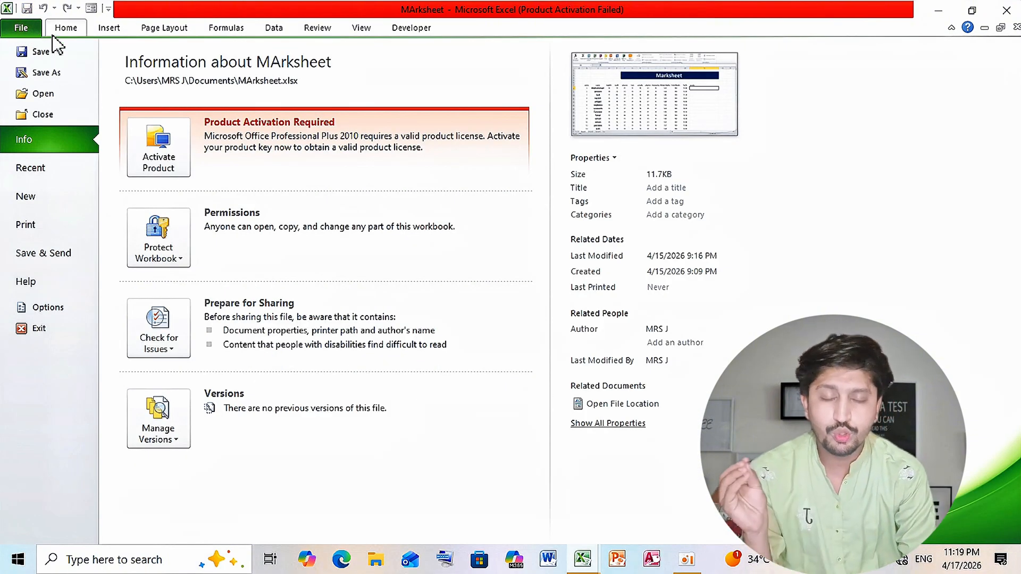
{"action": "left_click", "coordinate": [226, 27]}
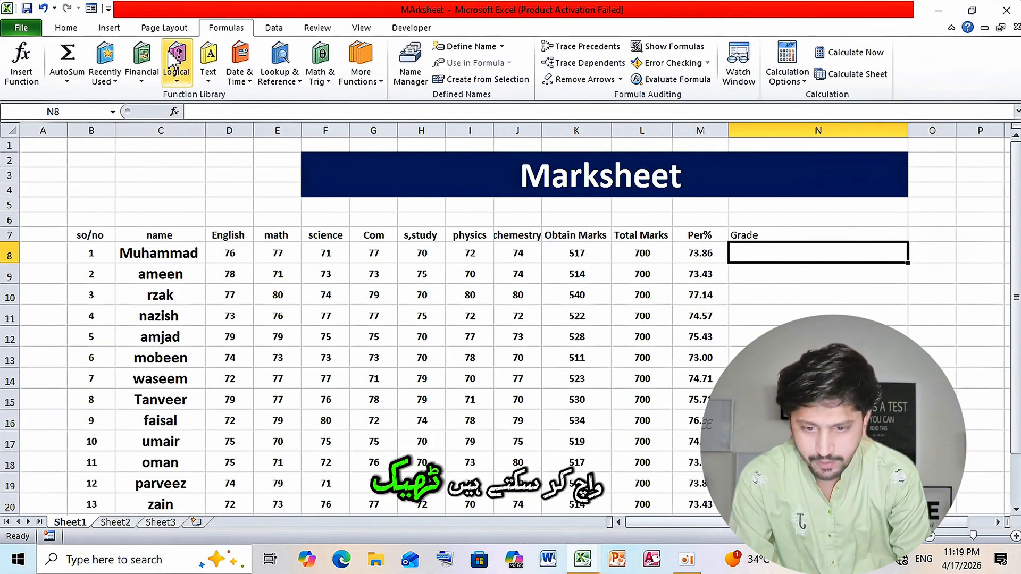
{"action": "left_click", "coordinate": [217, 80]}
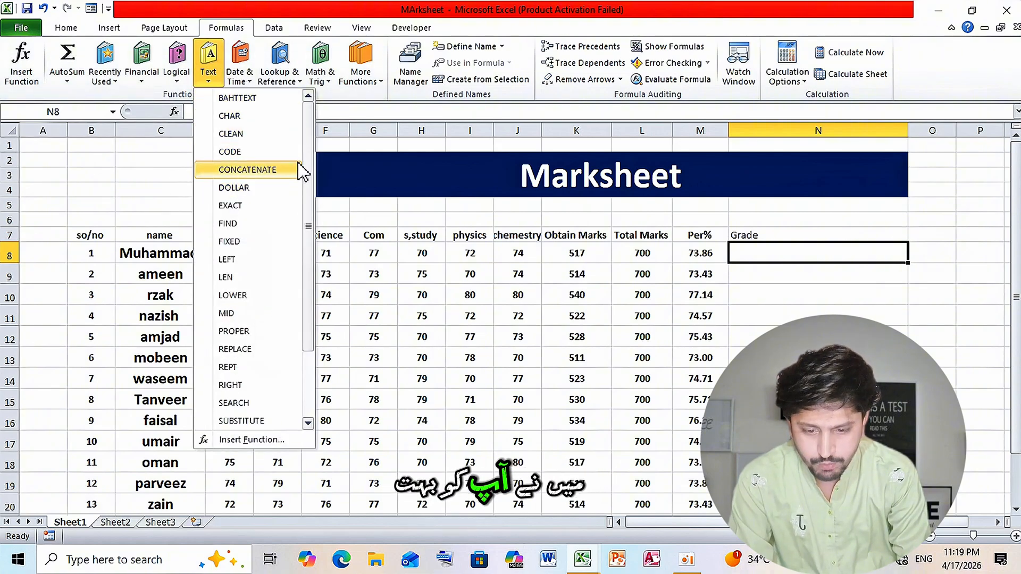
{"action": "scroll", "coordinate": [300, 154], "scroll_direction": "down", "scroll_amount": 1}
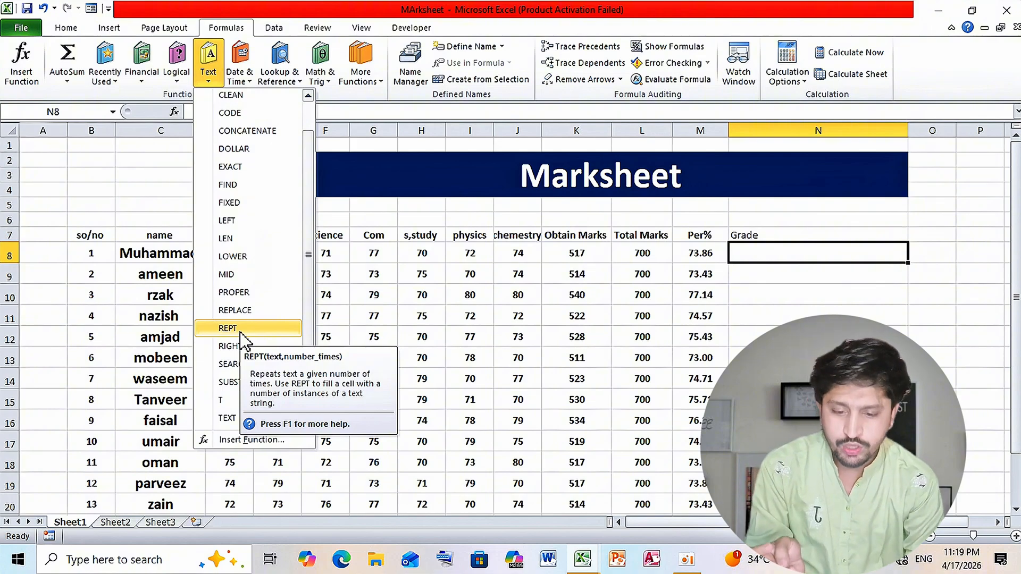
{"action": "mouse_move", "coordinate": [311, 273]}
{"action": "left_mouse_down"}
{"action": "mouse_move", "coordinate": [305, 354]}
{"action": "mouse_move", "coordinate": [330, 241]}
{"action": "mouse_move", "coordinate": [331, 167]}
{"action": "left_mouse_up"}
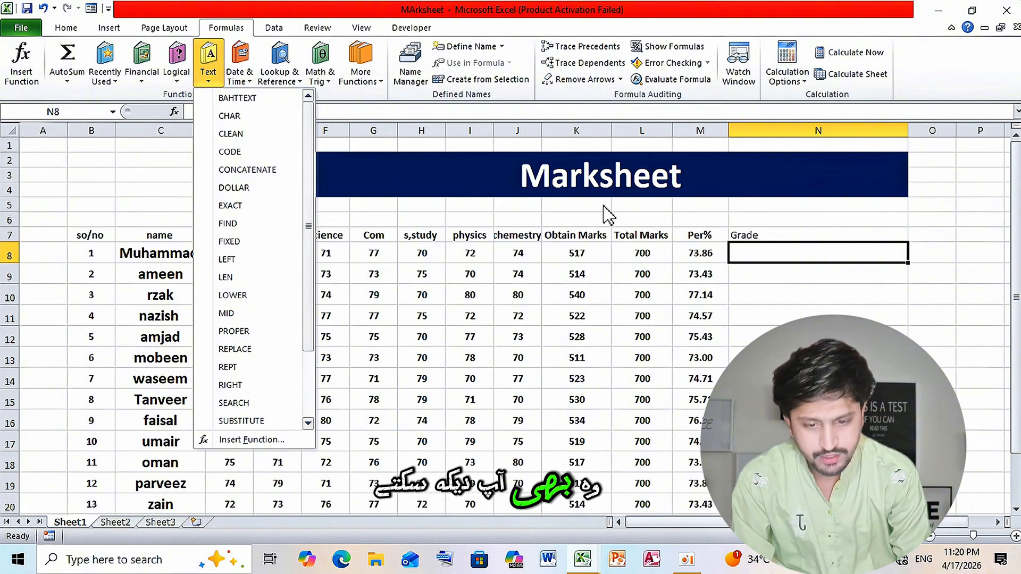
{"action": "left_click", "coordinate": [661, 282]}
- Insert the Date & Time function TODAY in cell N8 with cell E11 added to it, giving =TODAY()+E11
{"action": "left_click", "coordinate": [238, 79]}
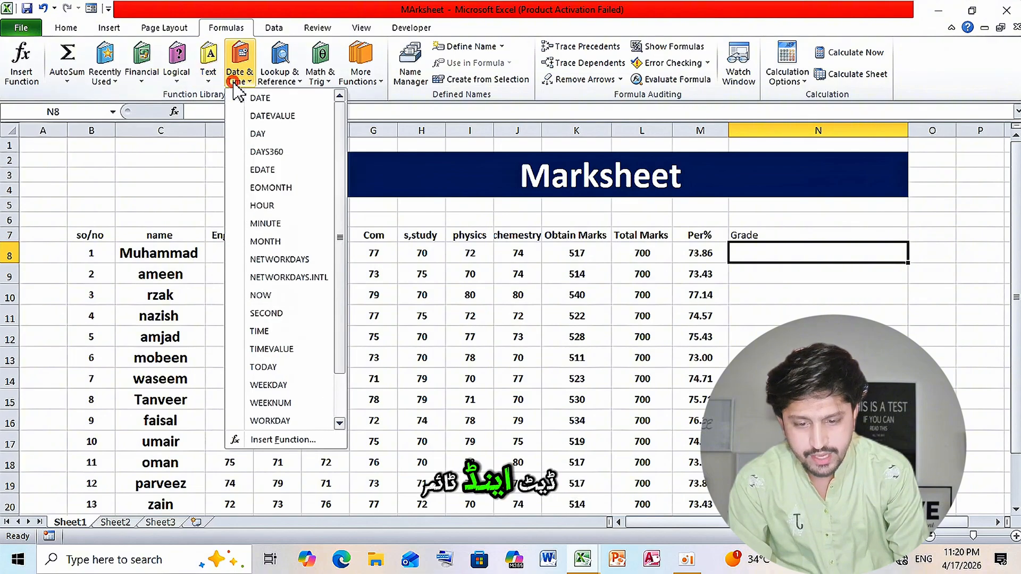
{"action": "left_click_drag", "start_coordinate": [341, 238], "coordinate": [343, 303]}
{"action": "left_click", "coordinate": [269, 313]}
{"action": "left_click", "coordinate": [273, 318]}
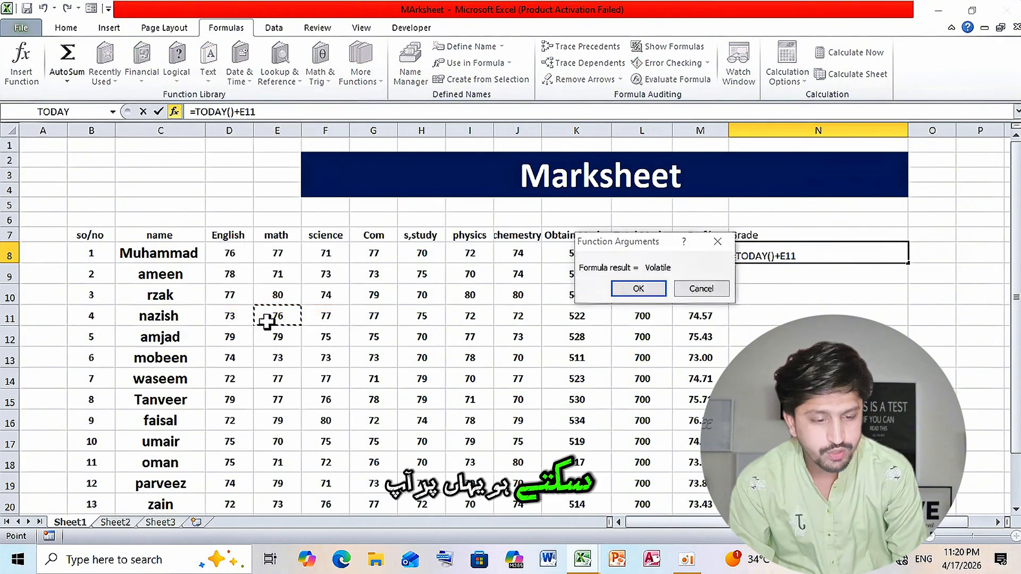
{"action": "left_click", "coordinate": [633, 289]}
- Enter the current date, 4/17/2026, as a fixed value in cell N9
{"action": "left_click", "coordinate": [826, 290]}
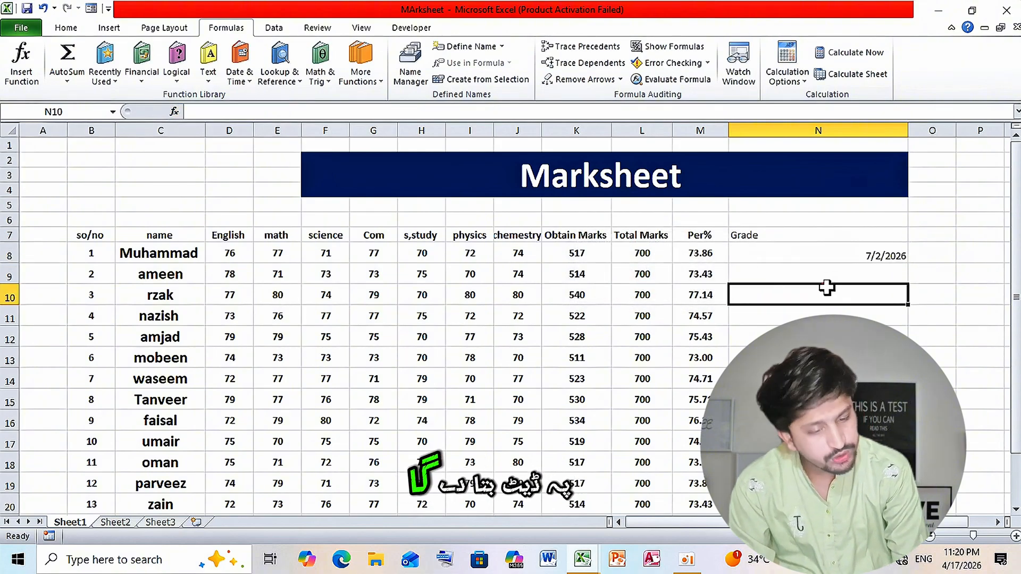
{"action": "left_click", "coordinate": [821, 277]}
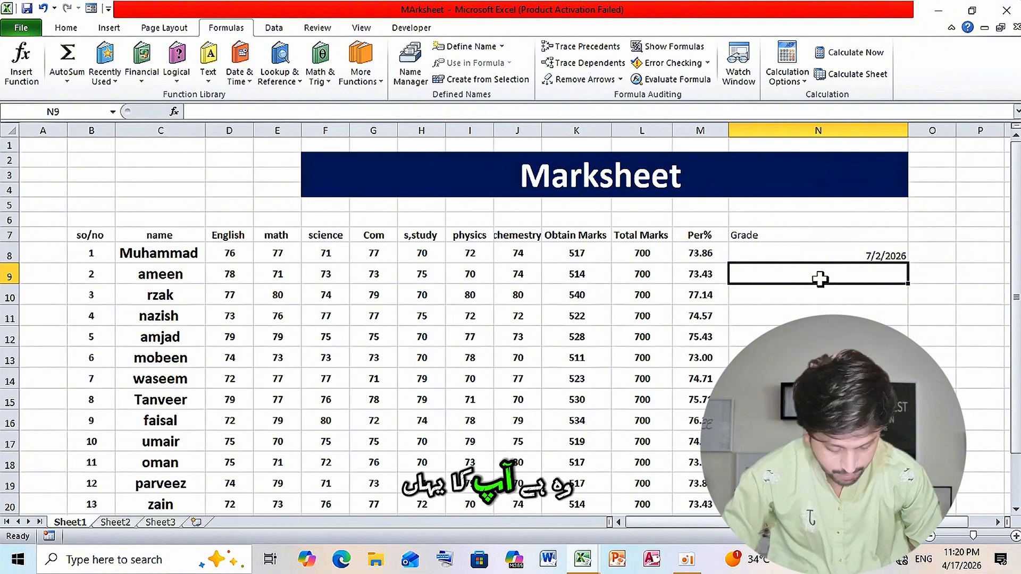
{"action": "key", "text": "ctrl+semicolon"}
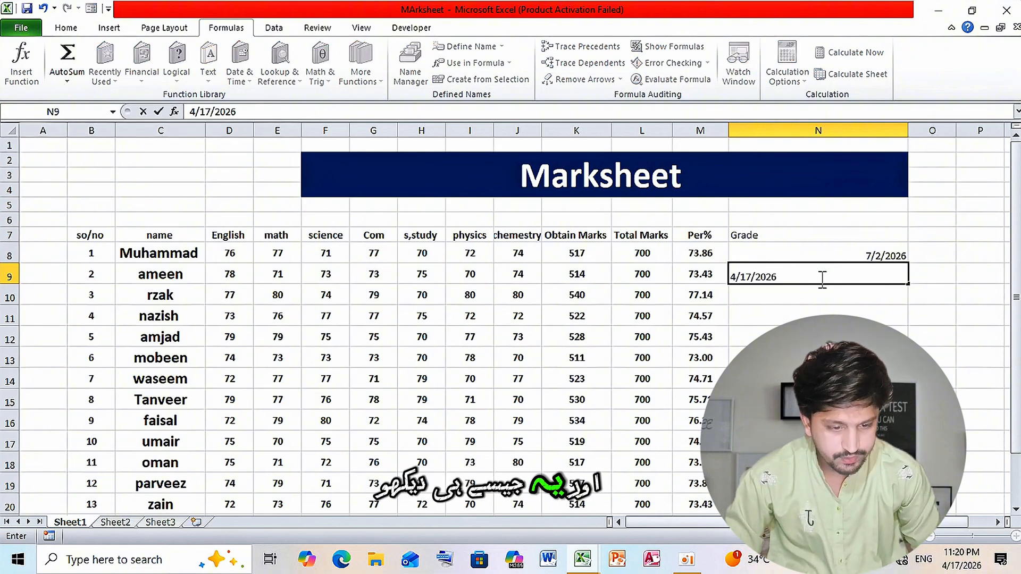
{"action": "key", "text": "Return"}
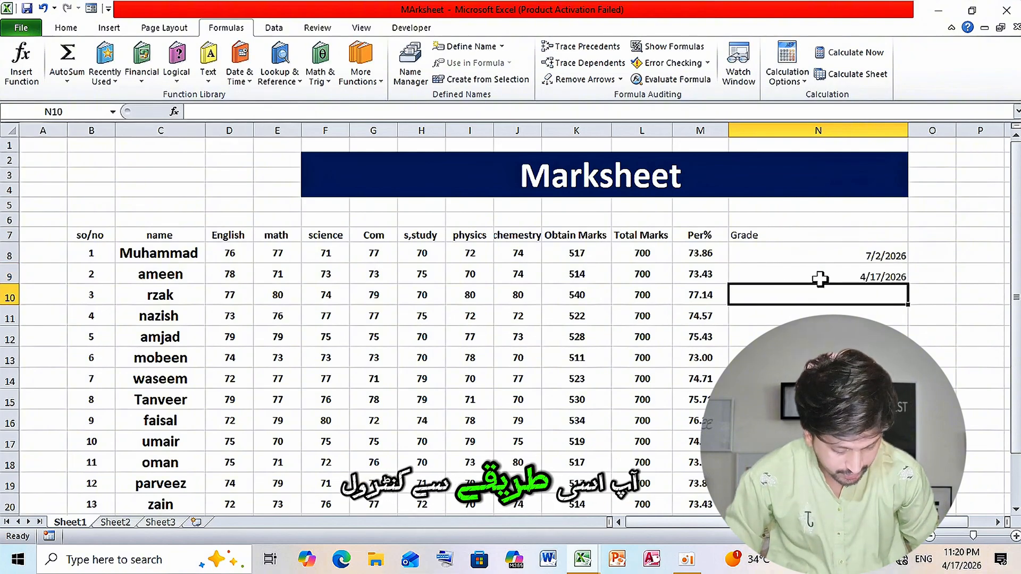
- Enter the current time, 11:20 PM, as a fixed value in cells N10 and N11
{"action": "key", "text": "ctrl+shift+semicolon"}
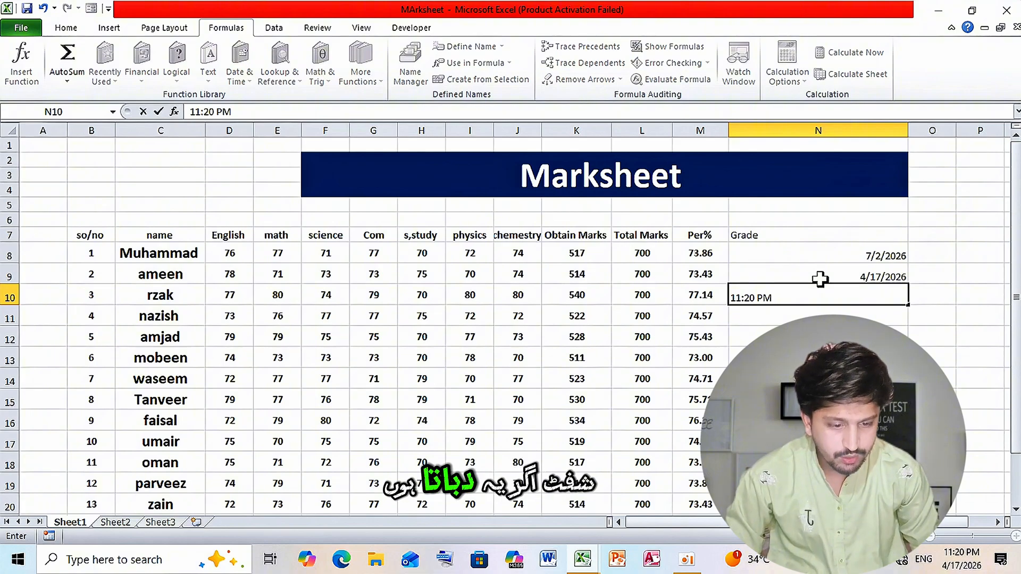
{"action": "key", "text": "Return"}
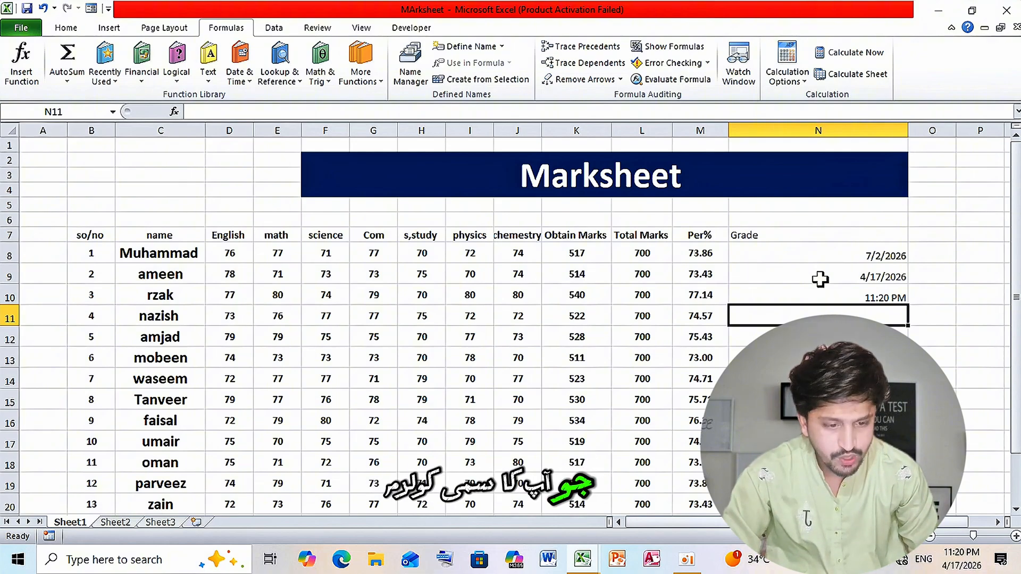
{"action": "key", "text": "ctrl+shift+semicolon"}
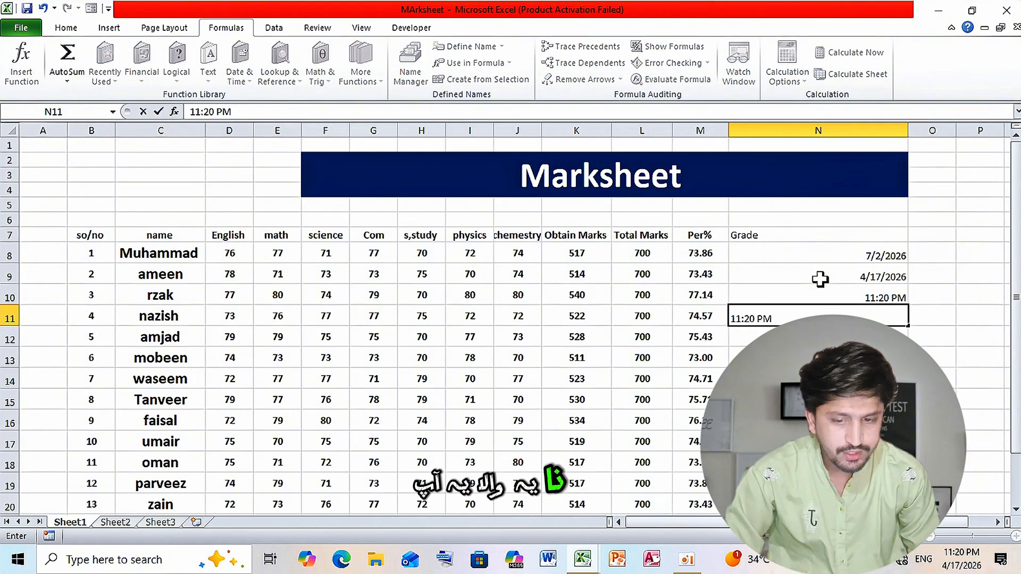
{"action": "key", "text": "Return"}
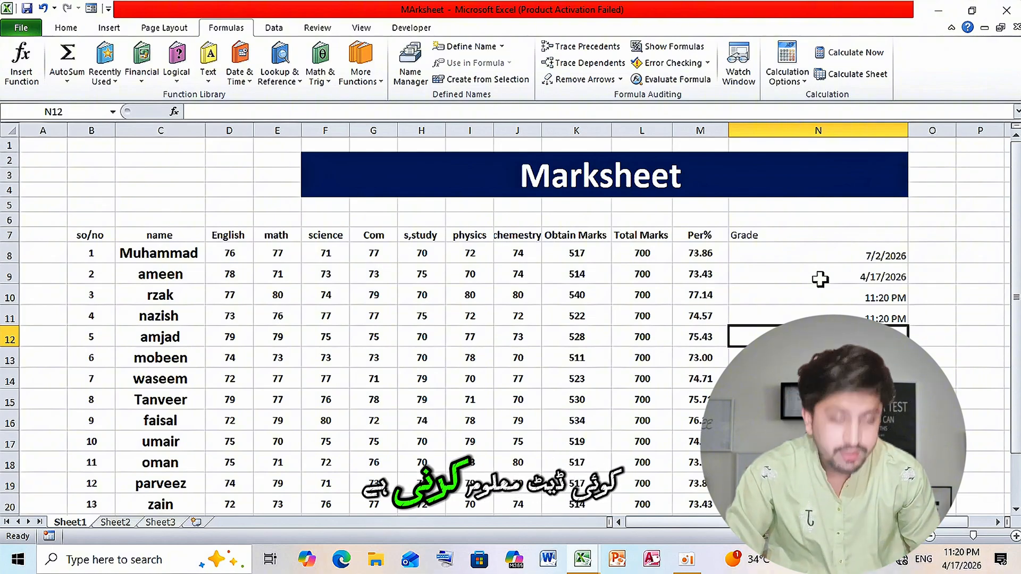
- Enter the current date, 4/17/2026, as a fixed value in cell N12
{"action": "key", "text": "ctrl+semicolon"}
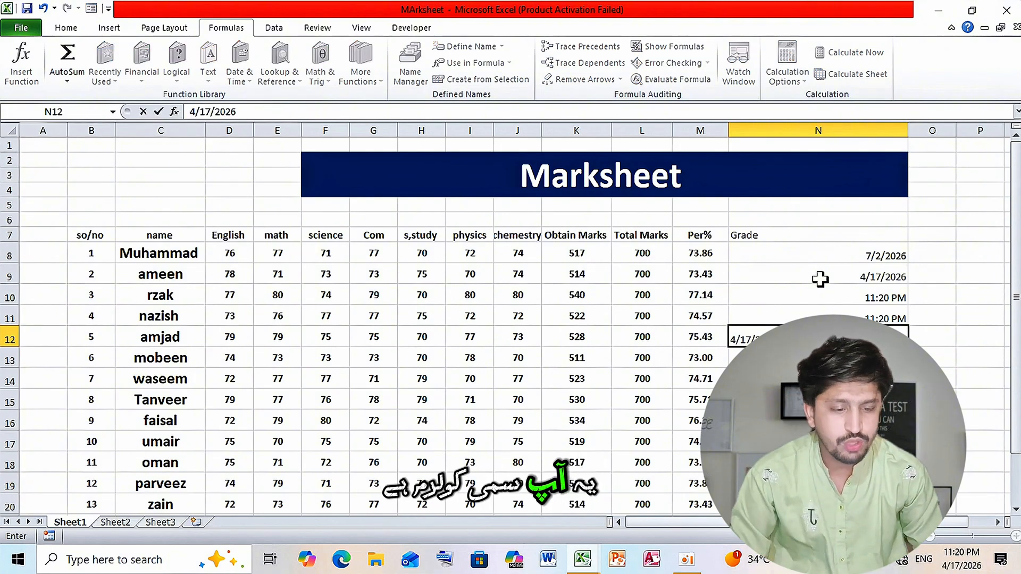
{"action": "key", "text": "Return"}
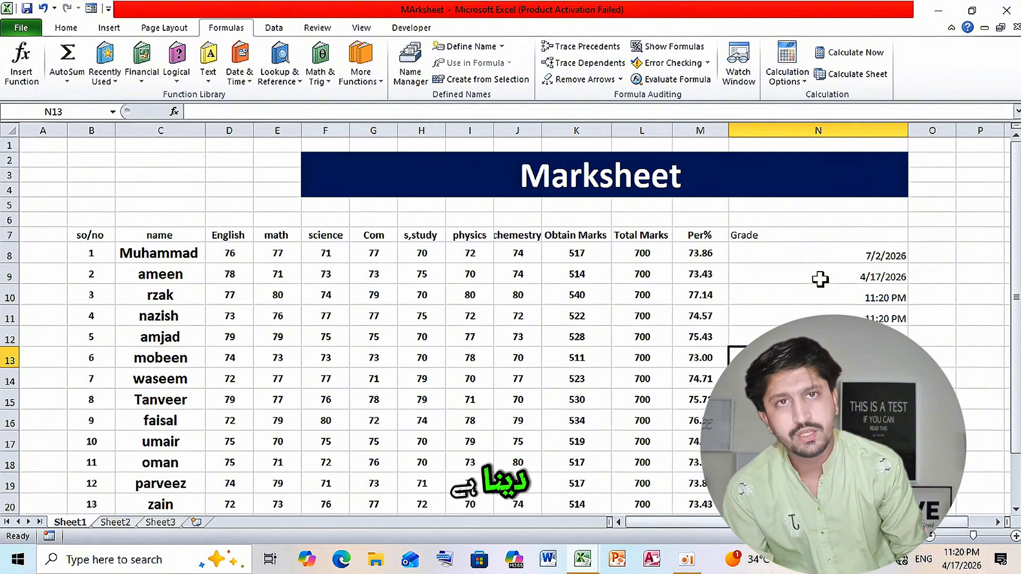
- Examine the functions offered in the Date & Time, Lookup & Reference, Math & Trig and Statistical categories of the Function Library
{"action": "left_click", "coordinate": [238, 62]}
{"action": "left_click", "coordinate": [282, 74]}
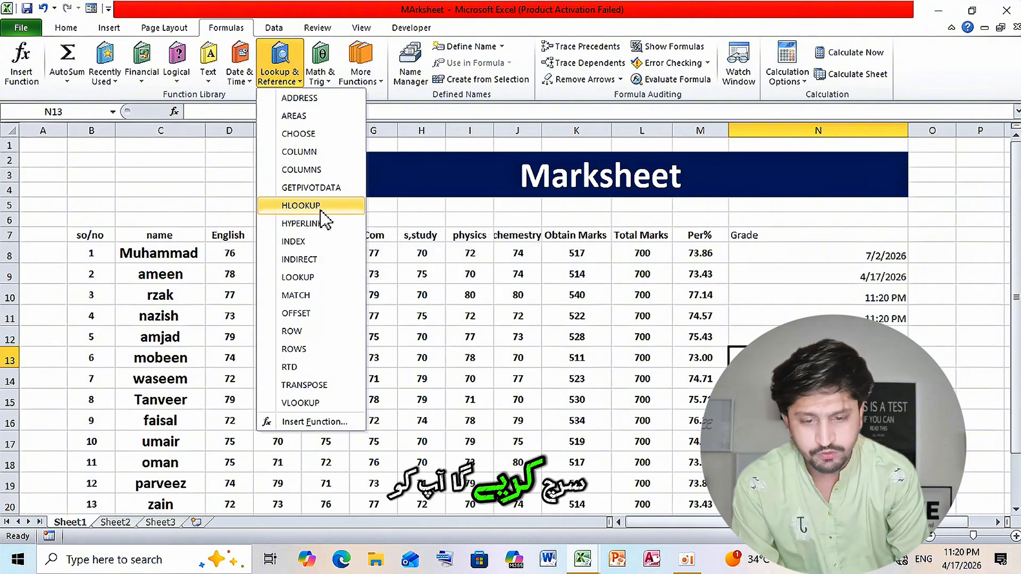
{"action": "left_click", "coordinate": [319, 80]}
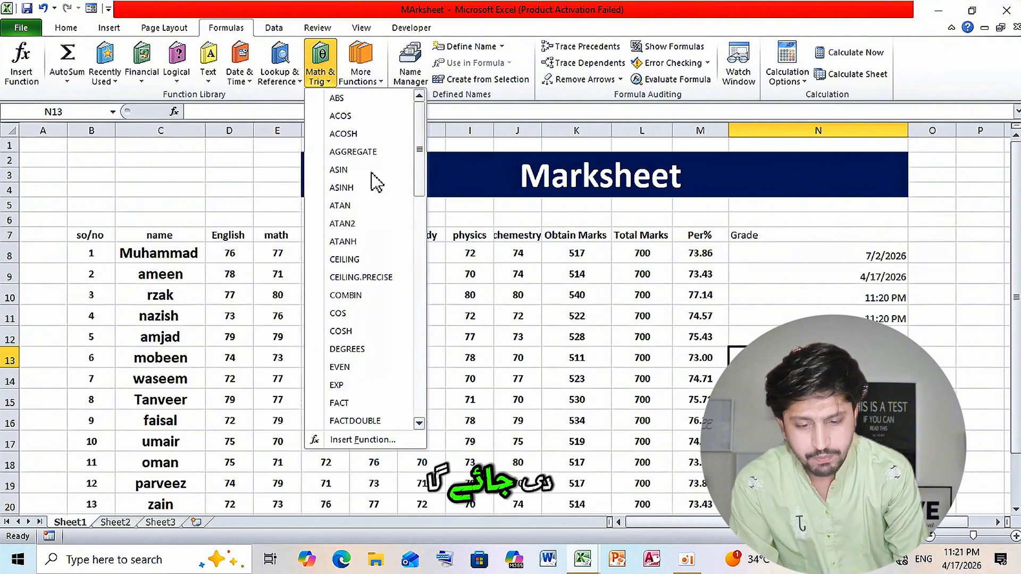
{"action": "left_click", "coordinate": [360, 59]}
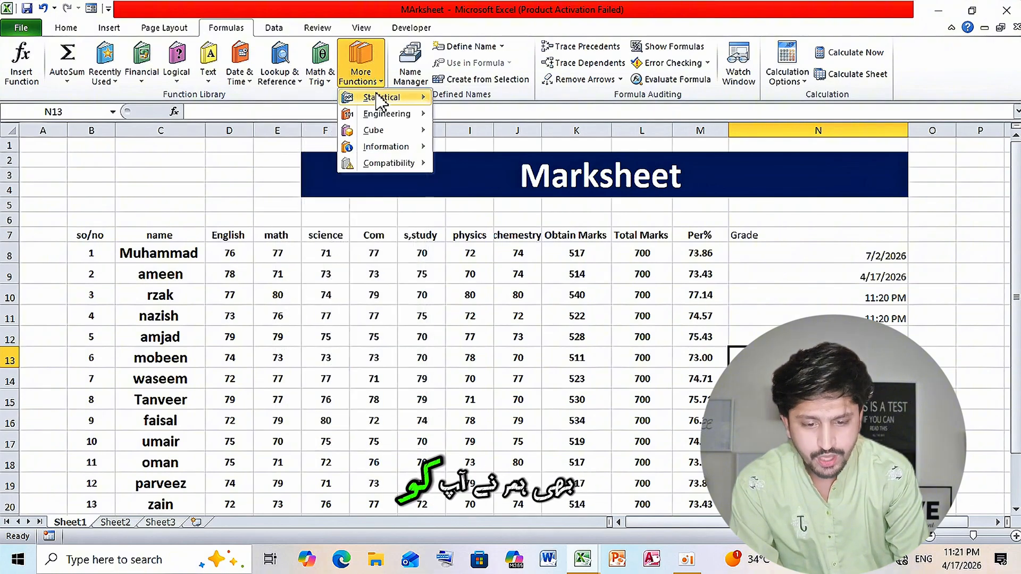
{"action": "mouse_move", "coordinate": [390, 98]}
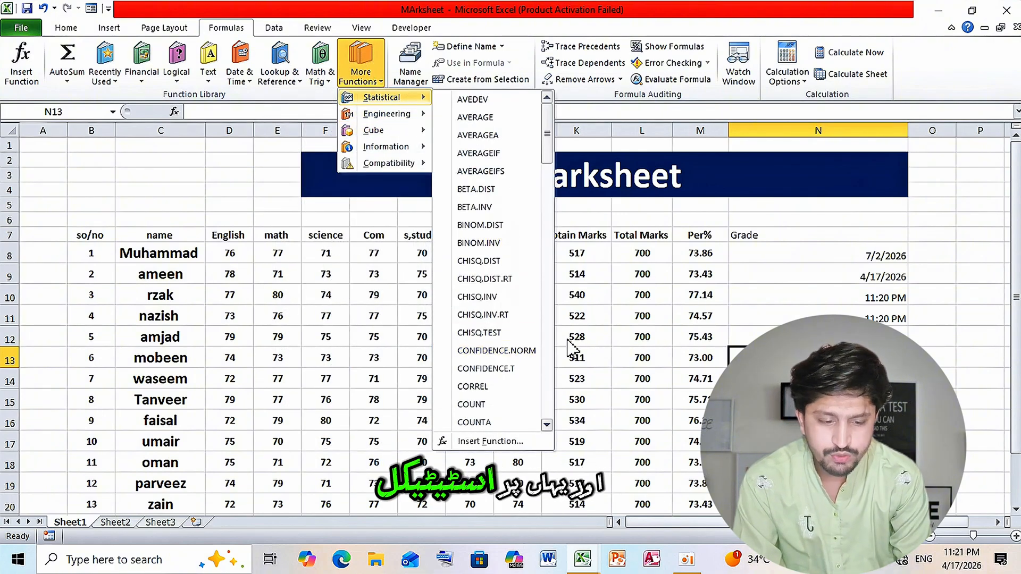
{"action": "left_click", "coordinate": [686, 333]}
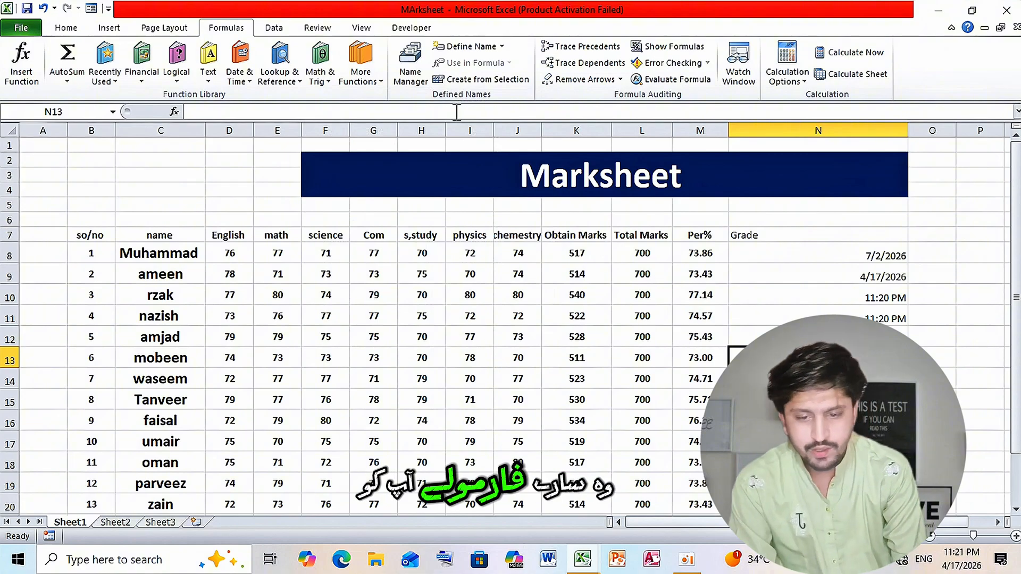